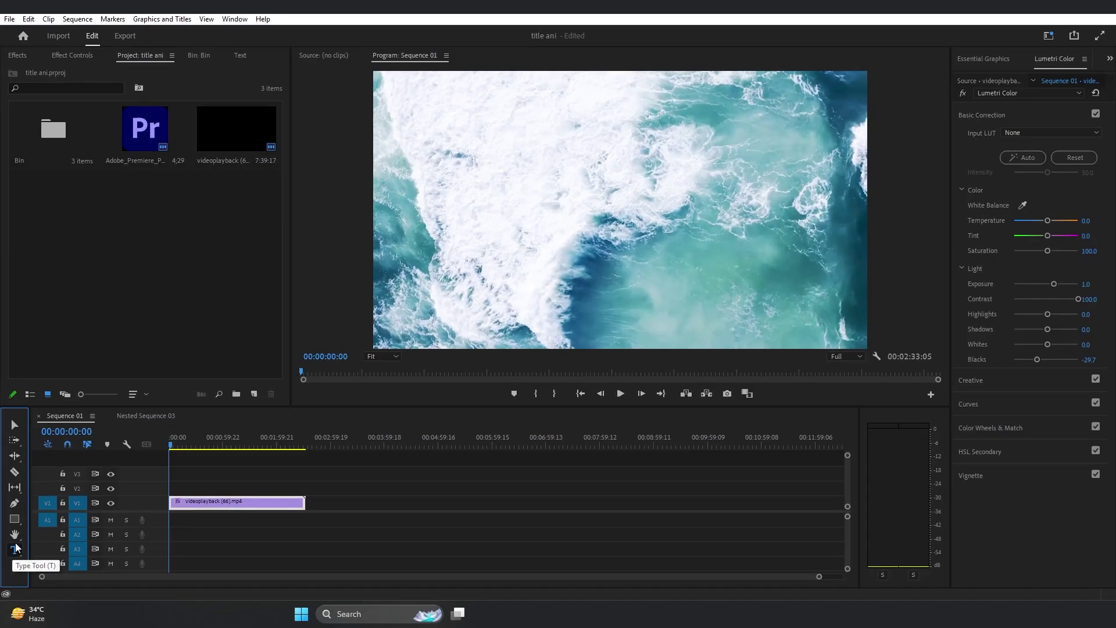
Write a two-line AQUA TITLE over the ocean, then enlarge, tilt and lower it.
click(14, 549)
click(625, 227)
text(AQUA)
key(Return)
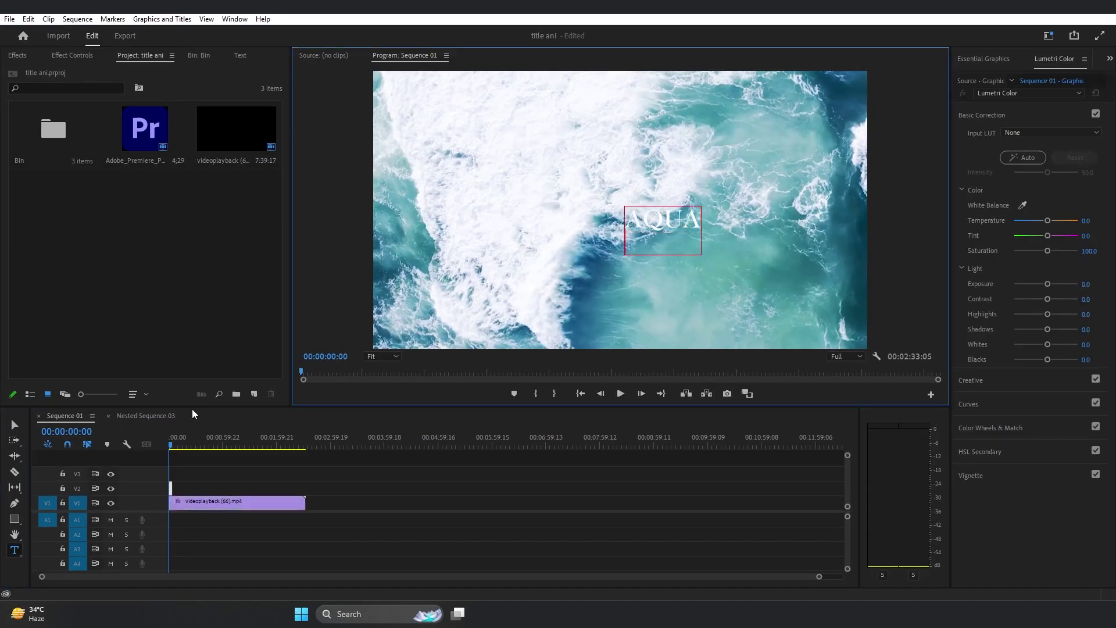
text(TITLE)
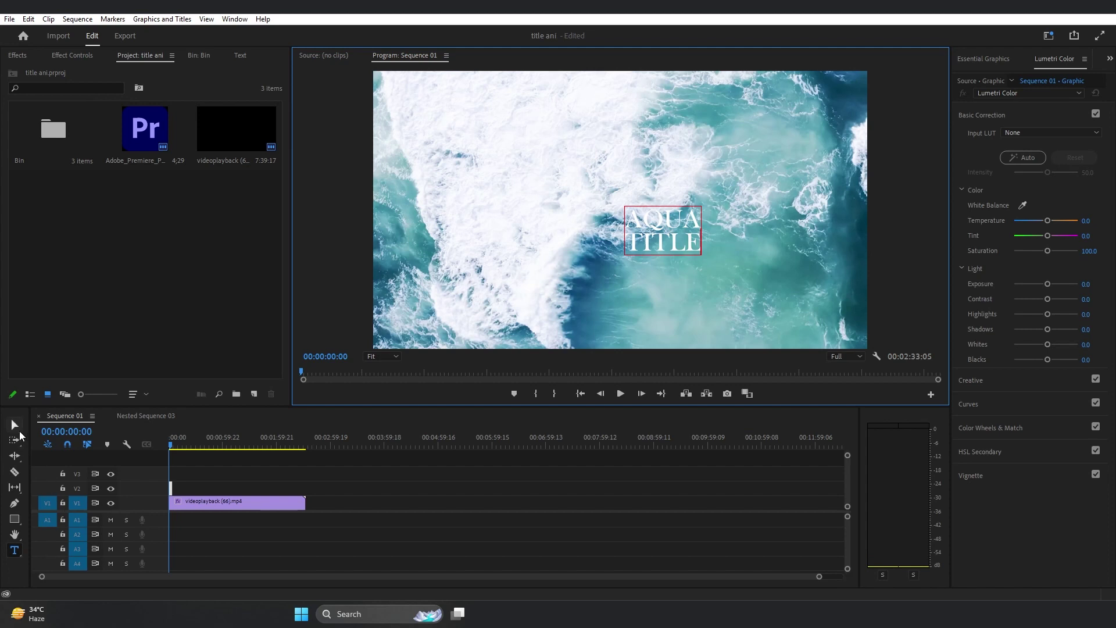
click(14, 425)
mouse_move(702, 230)
mouse_down()
mouse_move(845, 236)
mouse_move(794, 207)
mouse_up()
drag(821, 306, 826, 289)
drag(787, 239, 786, 256)
Duplicate the title layer, shrink it, move it beneath, and retype it as IN PREMIERE PRO.
click(986, 58)
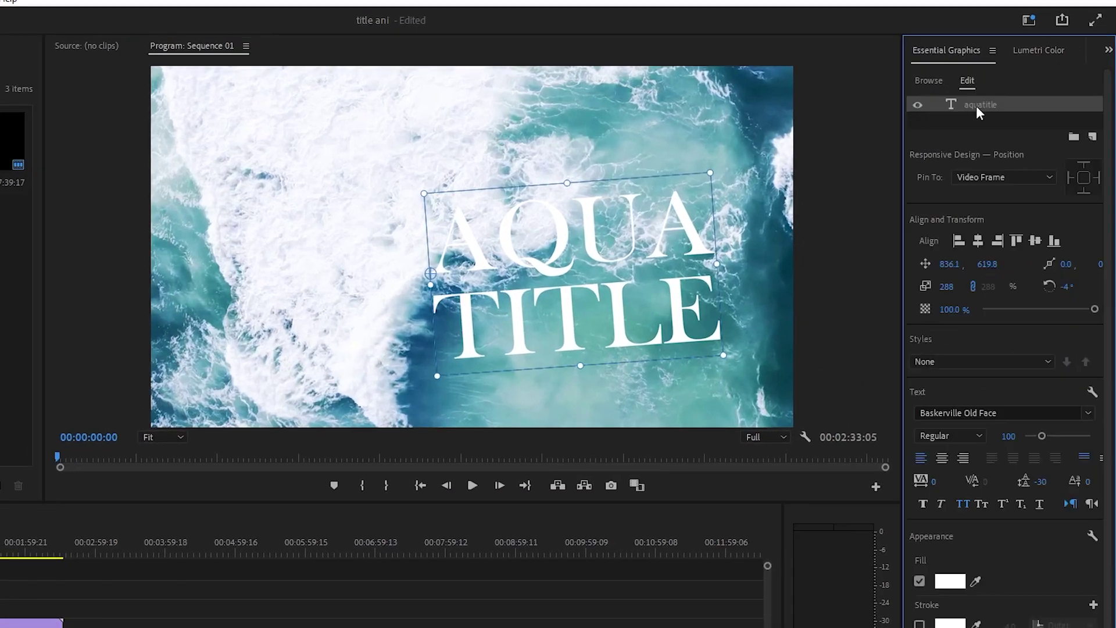
key(ctrl+c)
key(ctrl+v)
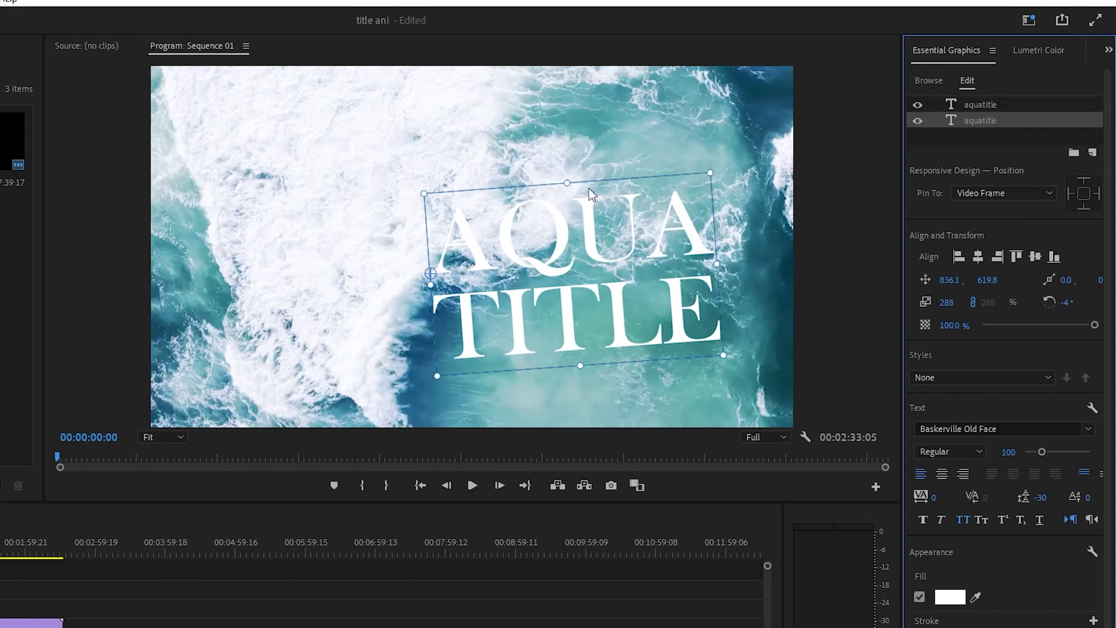
drag(574, 180, 462, 244)
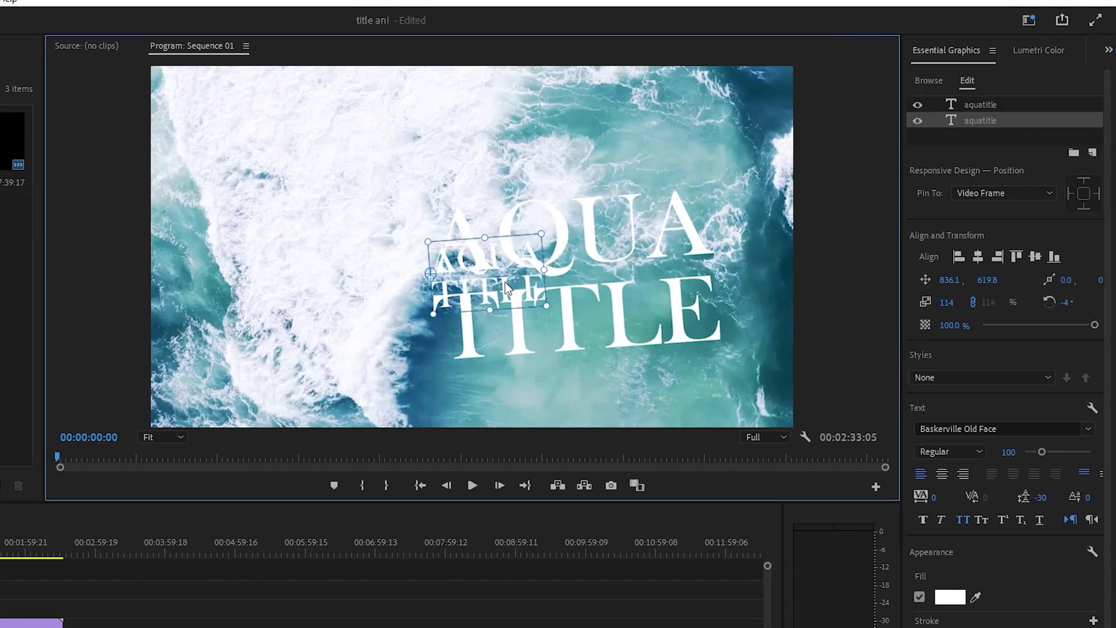
drag(500, 296, 605, 390)
double_click(605, 390)
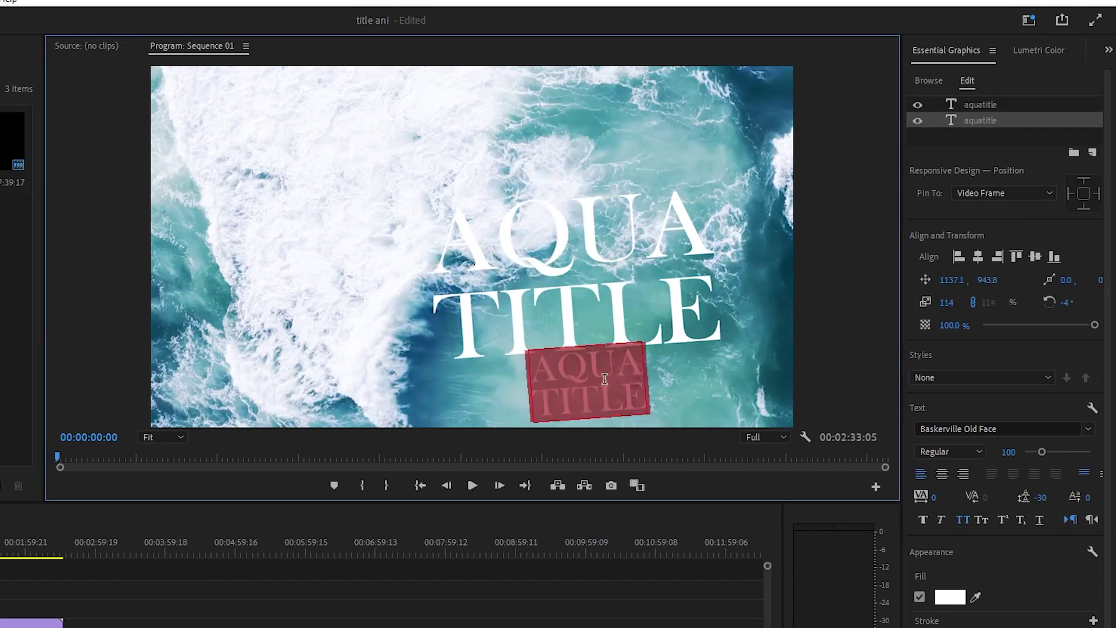
text(in)
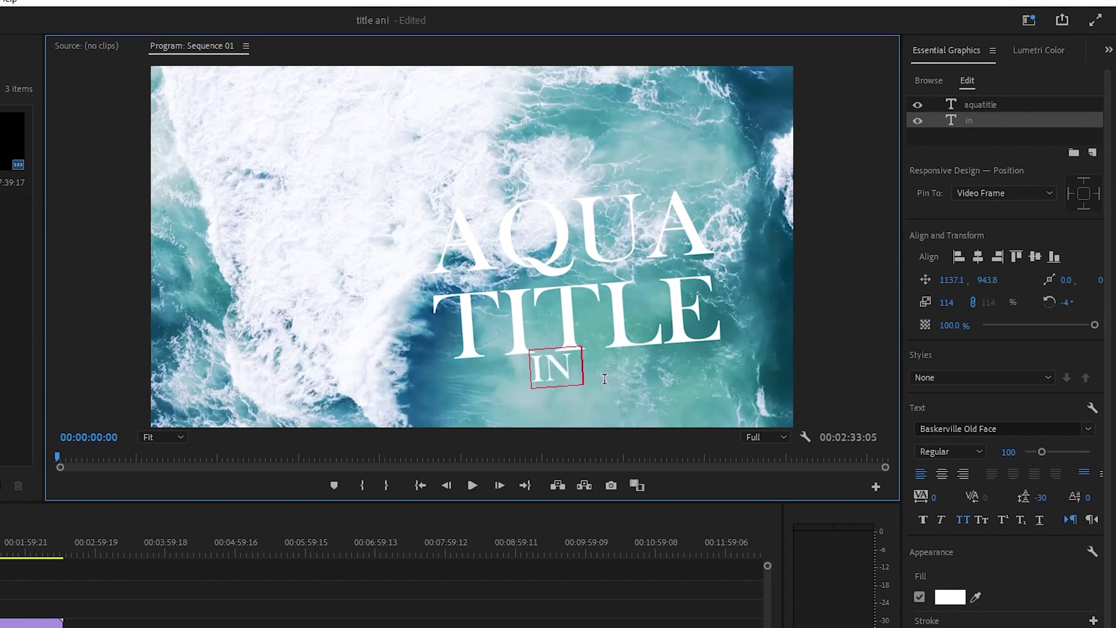
text( premiere pro)
key(Escape)
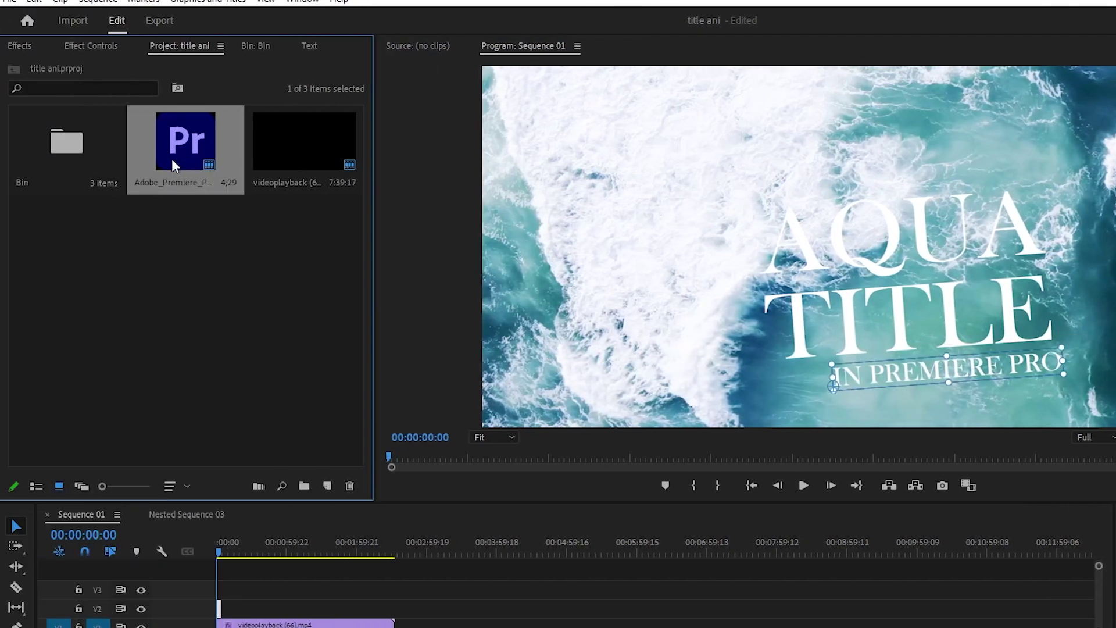
Add the Pr logo as a graphic layer, shrunk and placed at the upper right.
drag(195, 145, 985, 125)
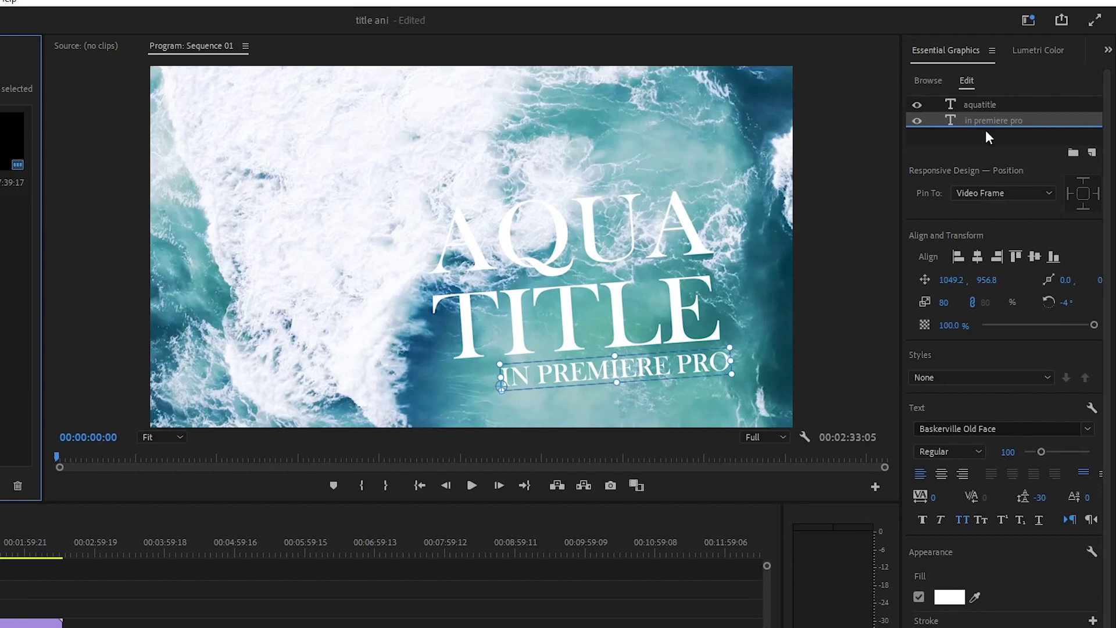
drag(986, 130, 986, 130)
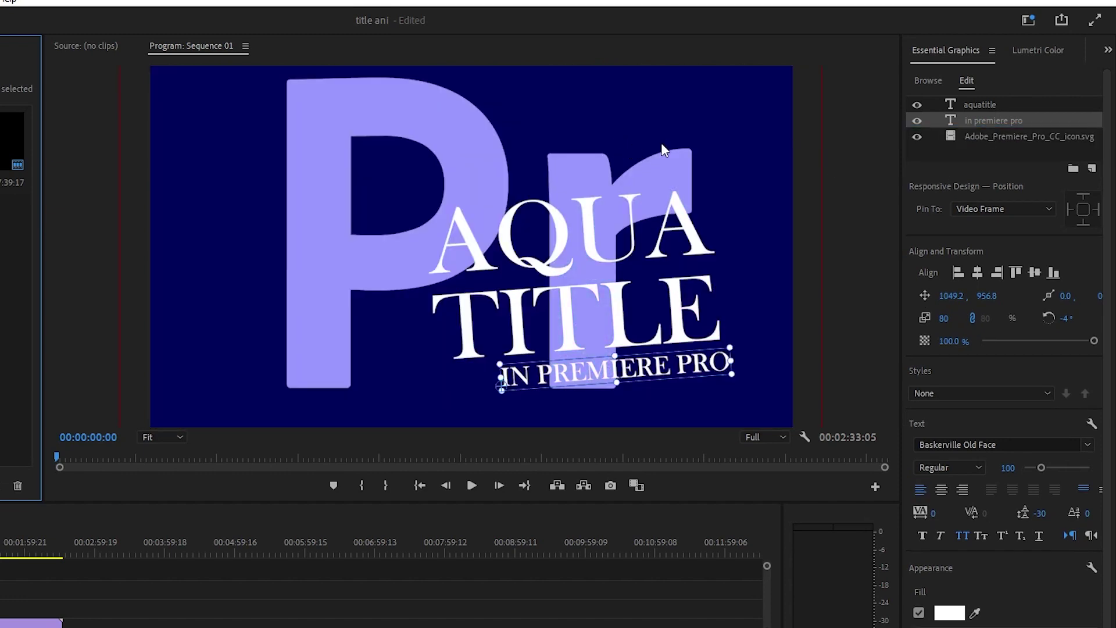
click(1024, 139)
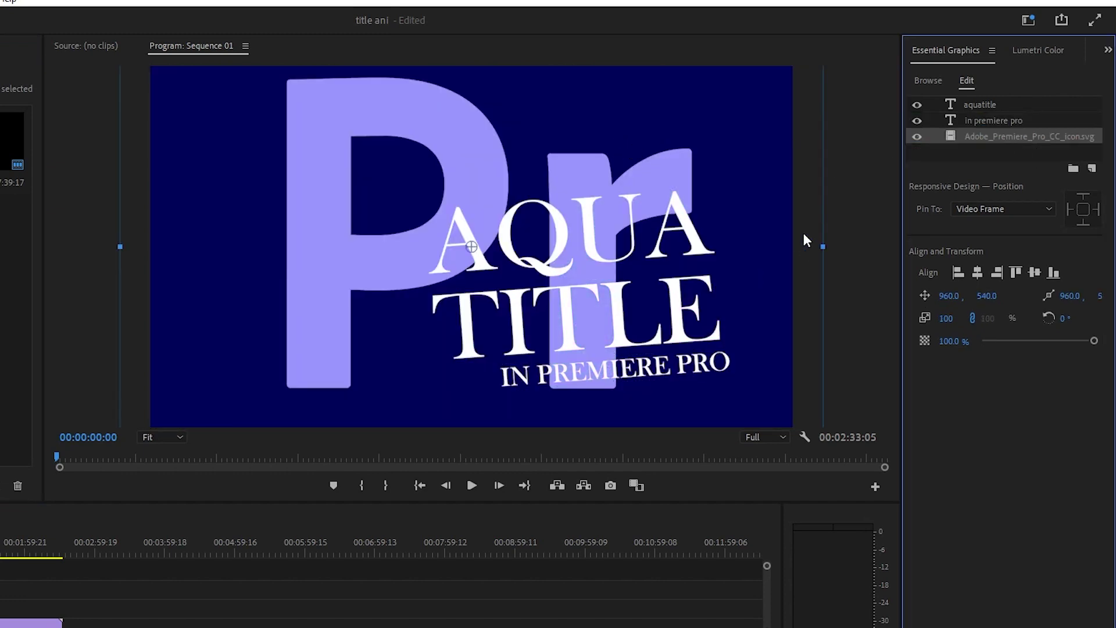
drag(825, 245, 539, 287)
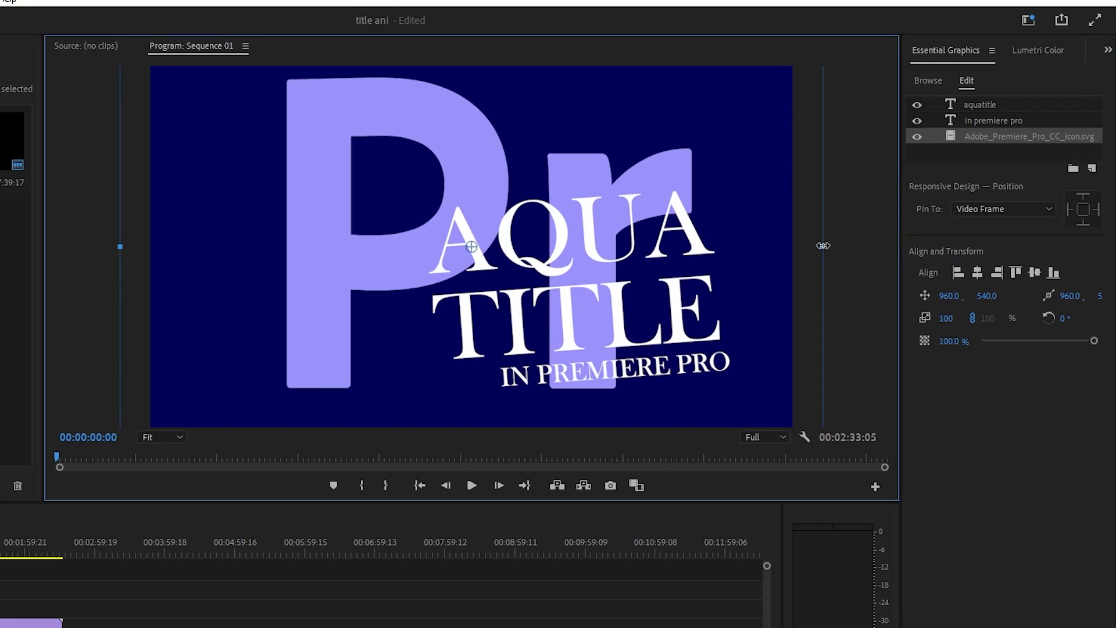
drag(476, 244, 729, 175)
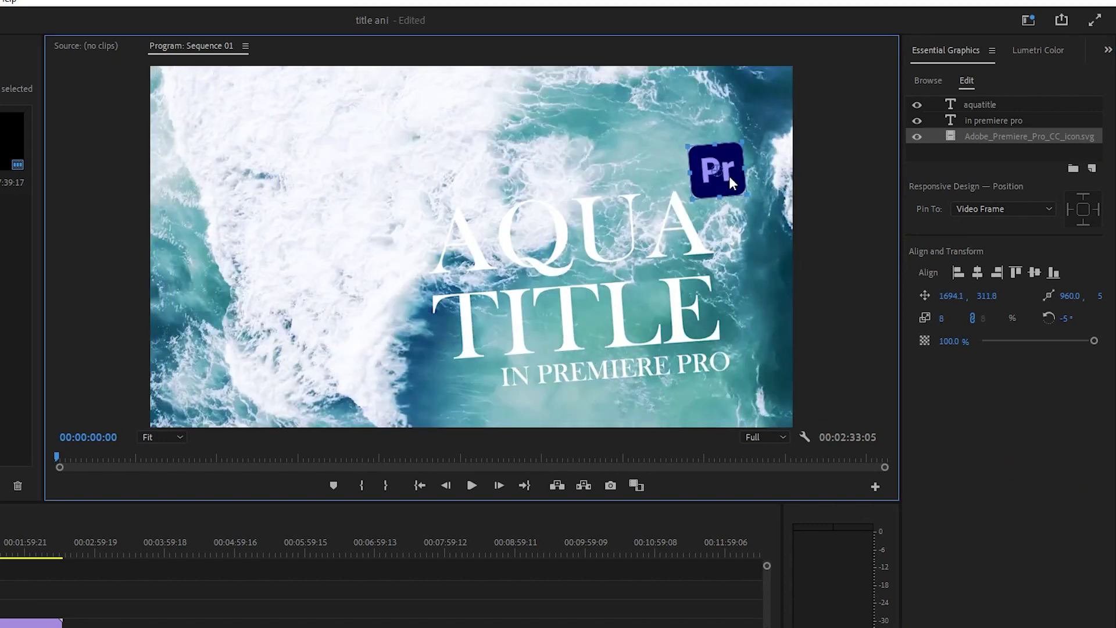
Extend the V2 title clip so it ends with the ocean clip.
click(190, 490)
drag(190, 490, 741, 531)
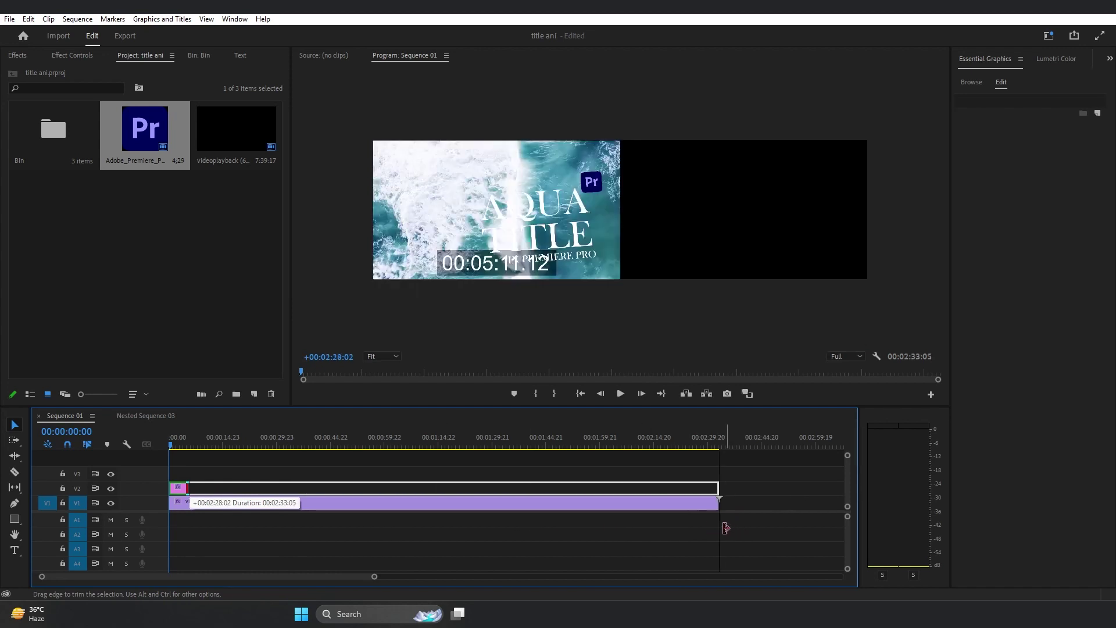
drag(741, 531, 725, 528)
Nest the V2 title clip into a sequence named text.
click(332, 493)
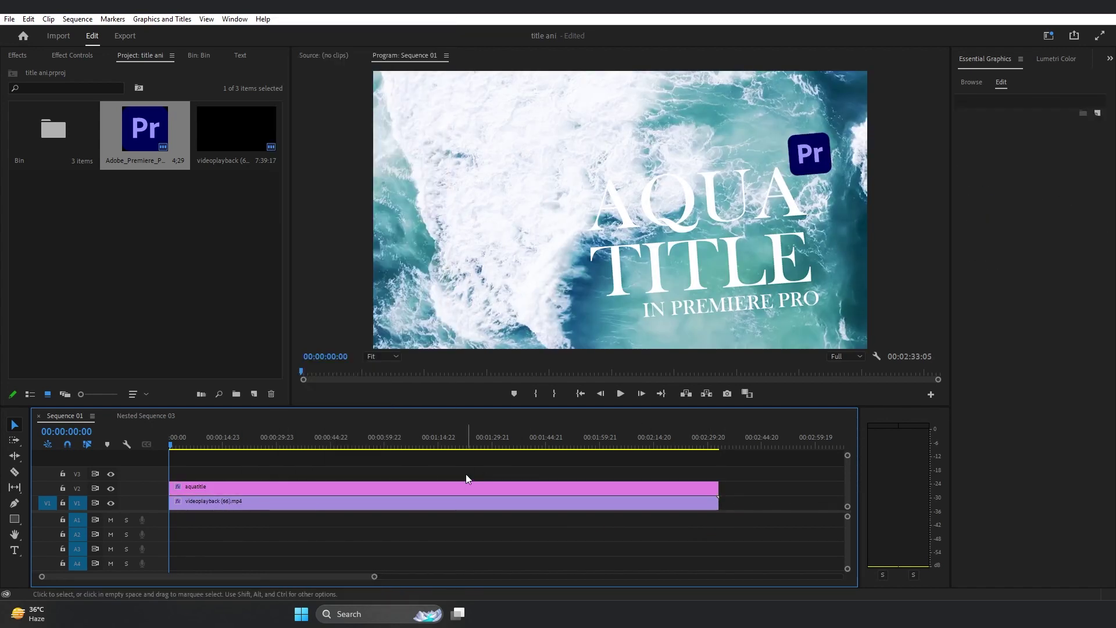
right_click(450, 484)
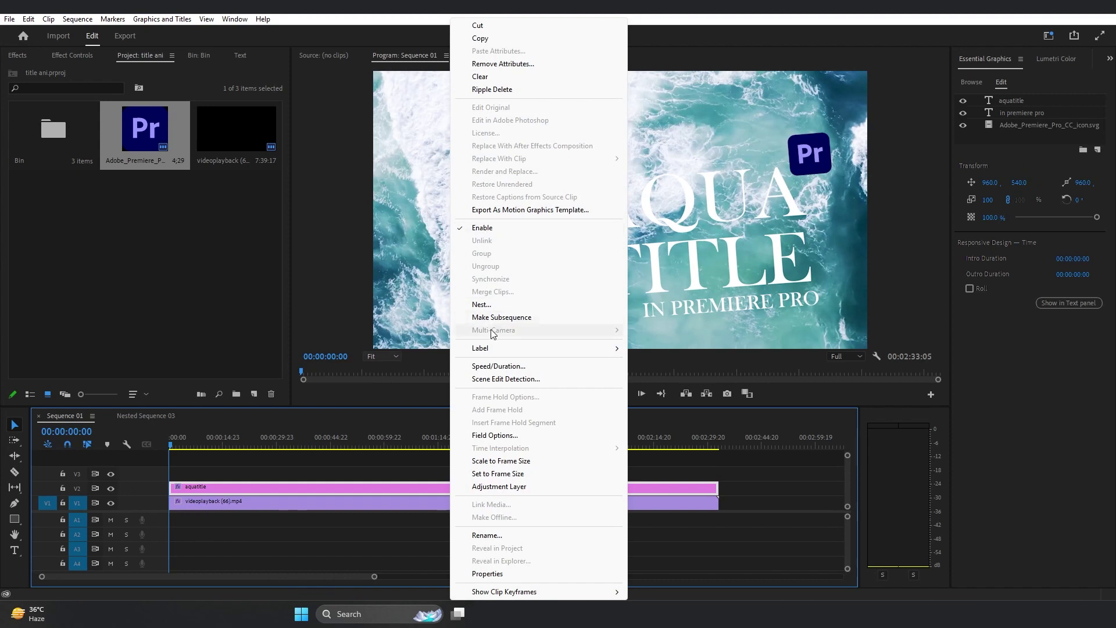
click(493, 305)
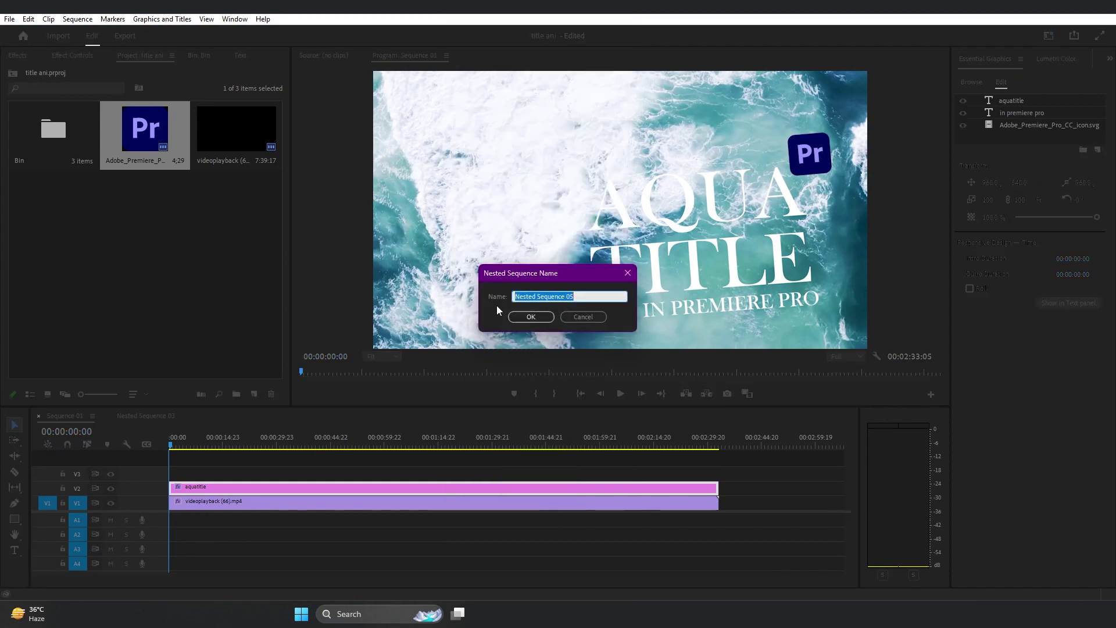
text(text)
click(540, 318)
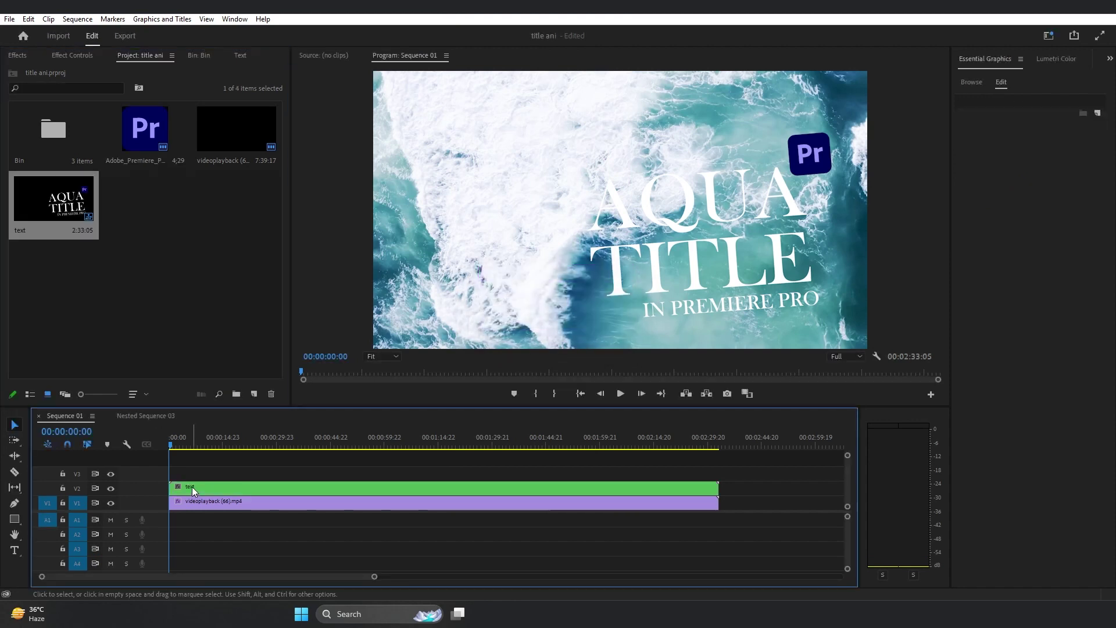
Alt-drag a copy of the text clip onto V3 and shift the V2 clip later.
click(191, 484)
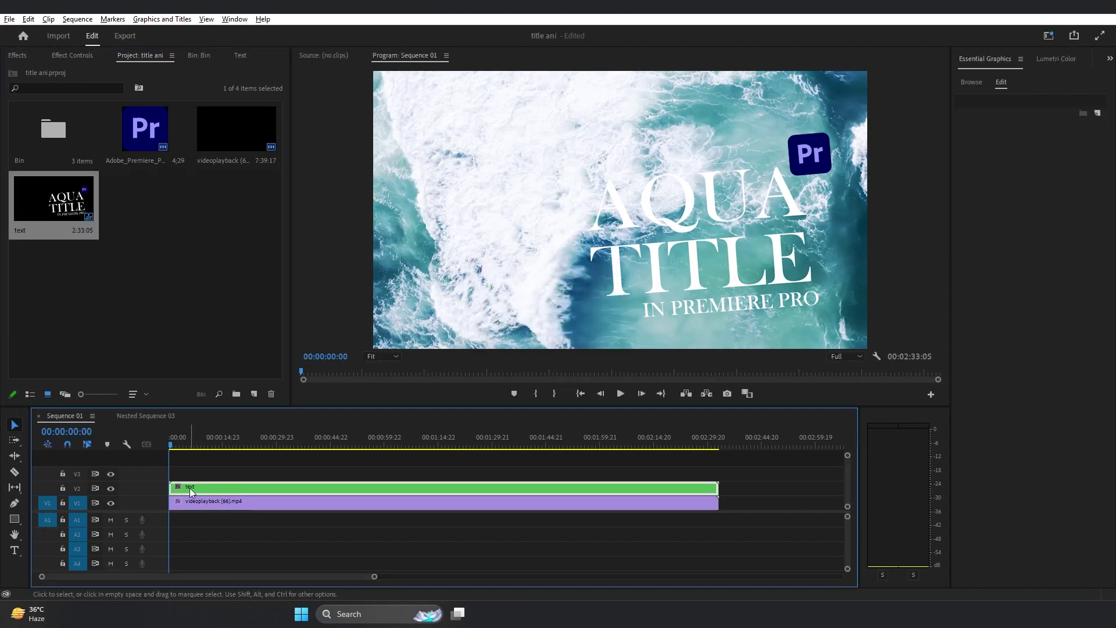
mouse_move(190, 487)
mouse_down()
mouse_move(188, 475)
mouse_move(183, 489)
mouse_move(240, 486)
mouse_up()
click(183, 443)
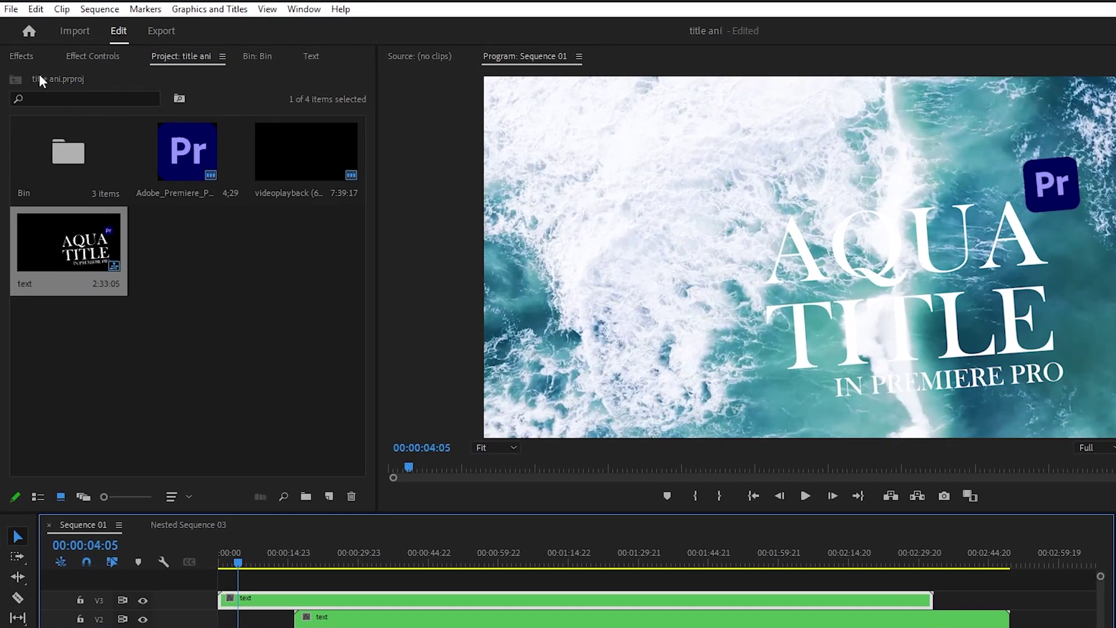
Find Wave Warp in the Effects panel and apply it to the V3 text clip.
click(17, 54)
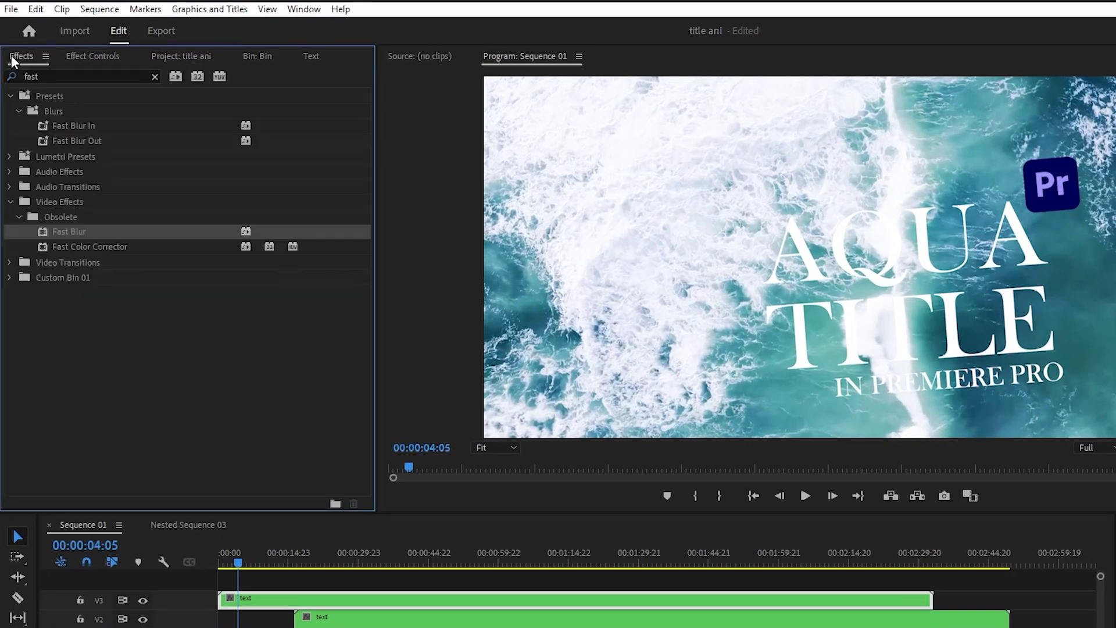
double_click(63, 78)
text(warp)
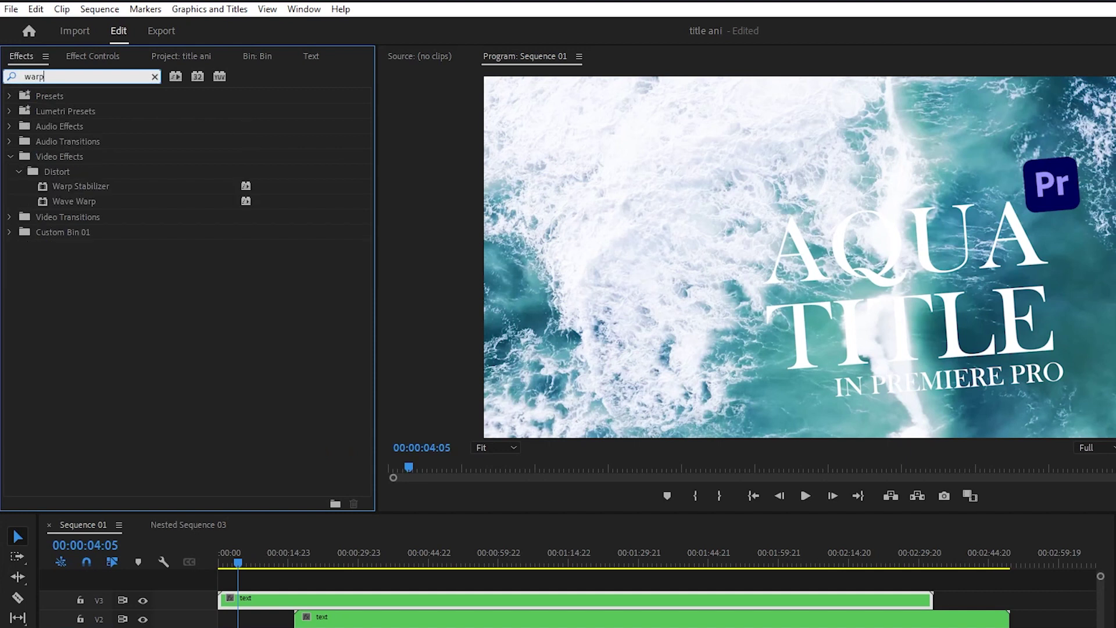
drag(73, 201, 252, 601)
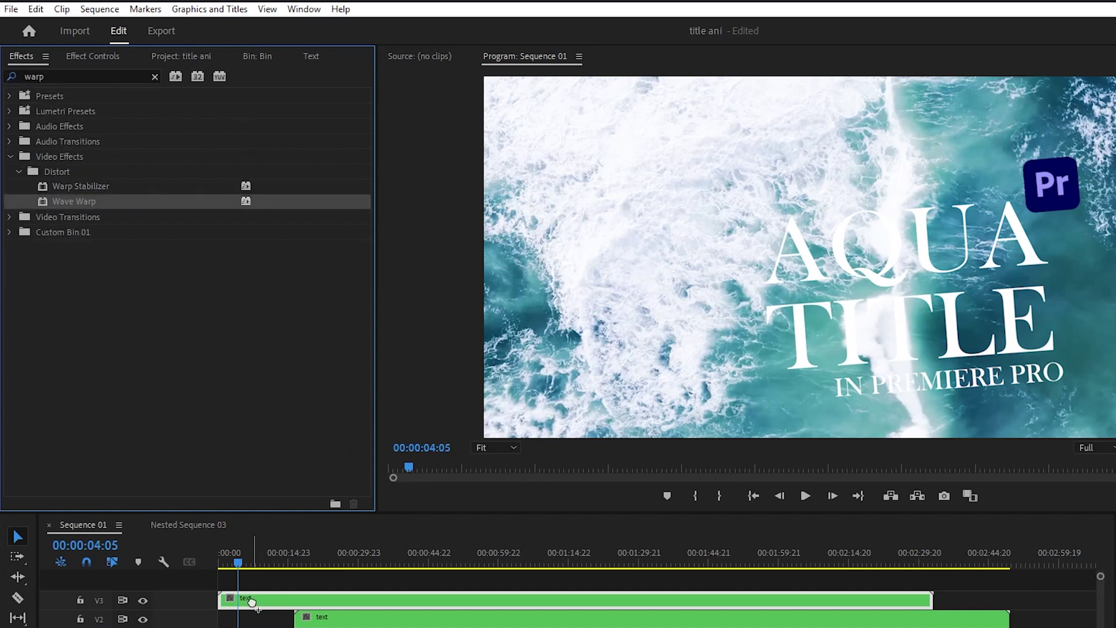
drag(251, 602, 251, 601)
Keep a Sine wave and set height 5, width 100, direction 200, speed 0.5.
click(102, 58)
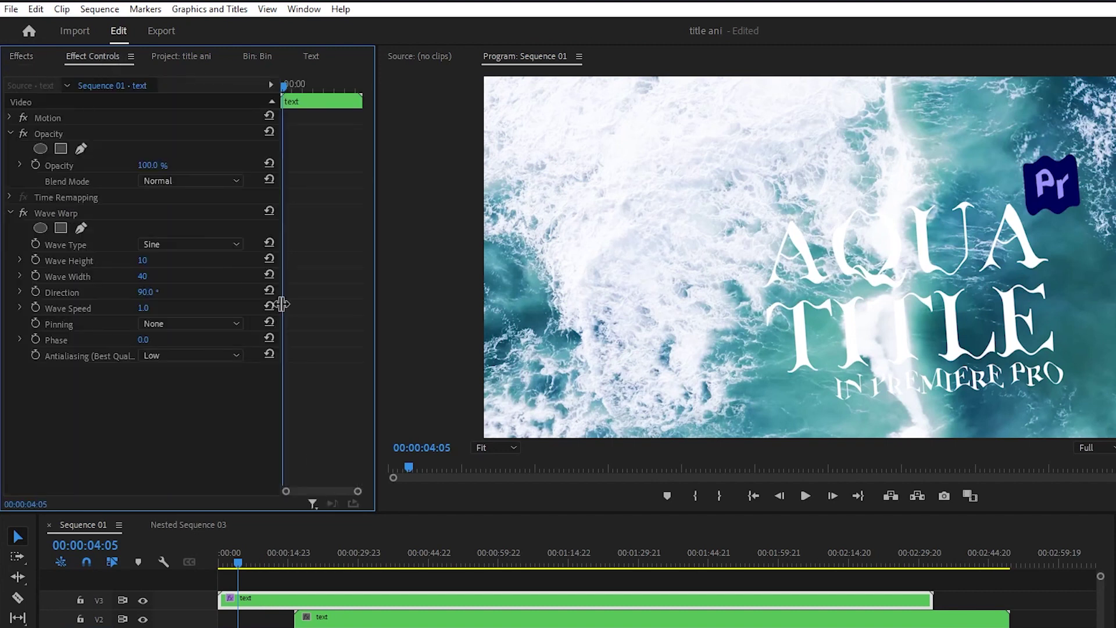
click(153, 244)
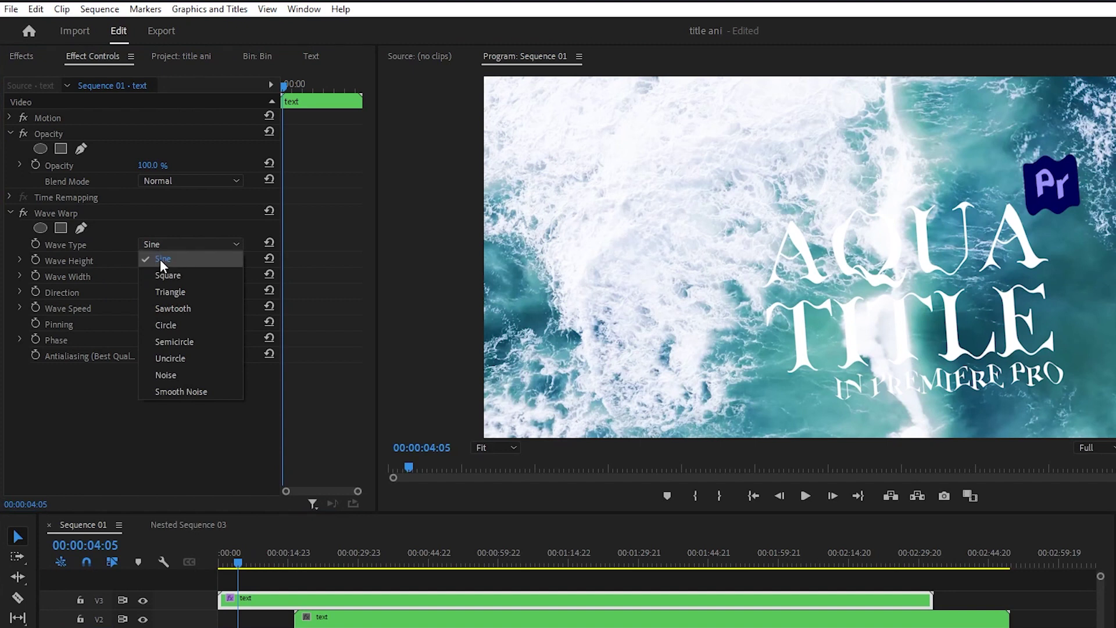
click(157, 245)
click(142, 260)
text(5)
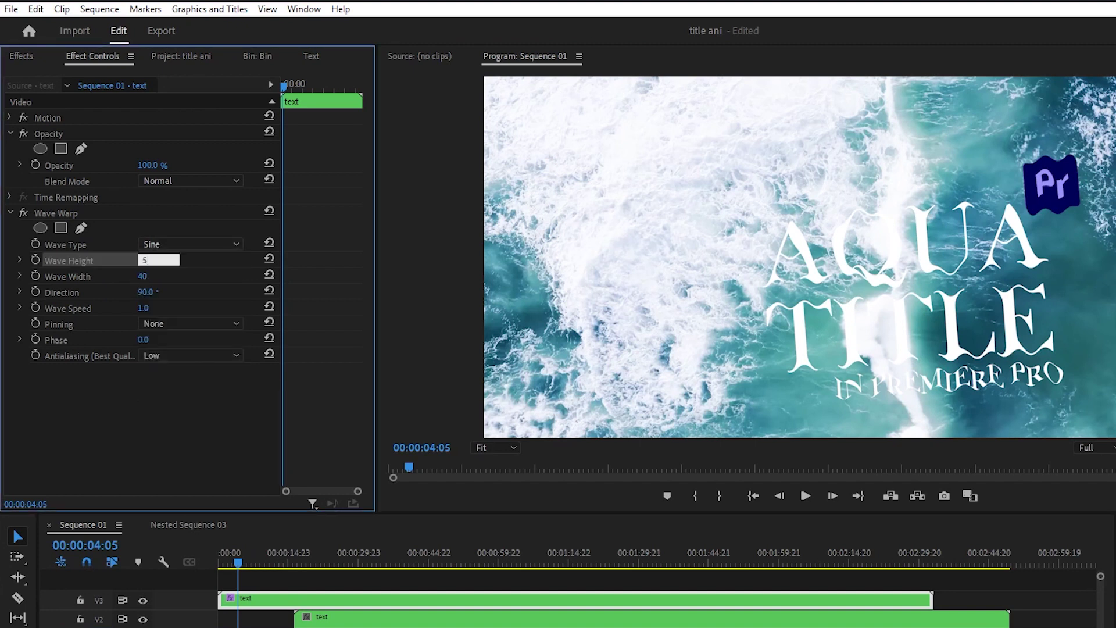
key(Return)
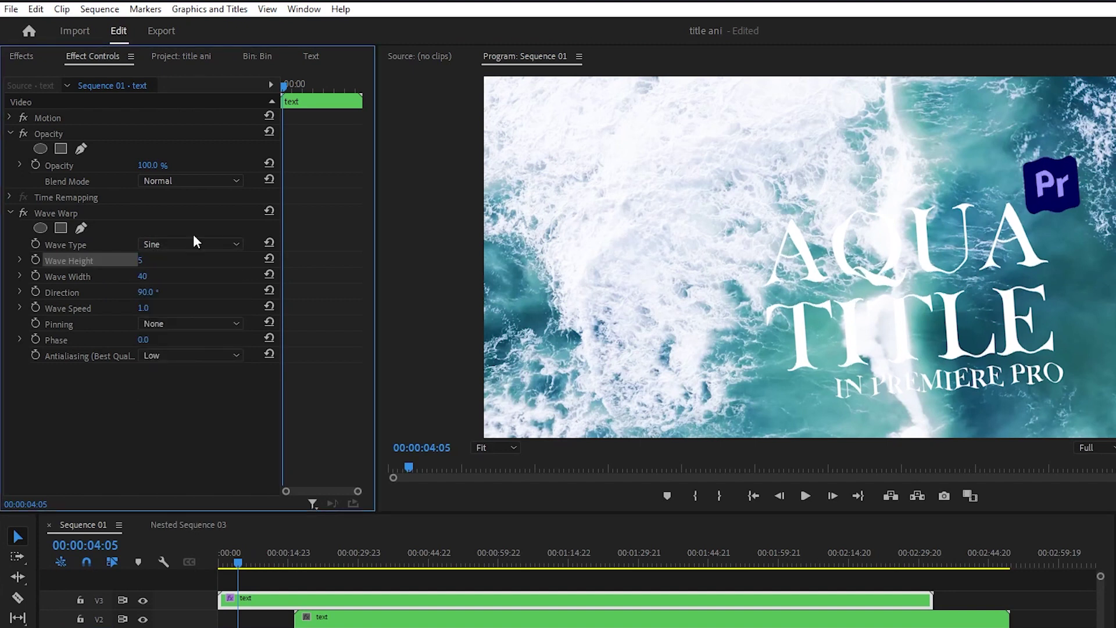
click(143, 276)
text(100)
key(Return)
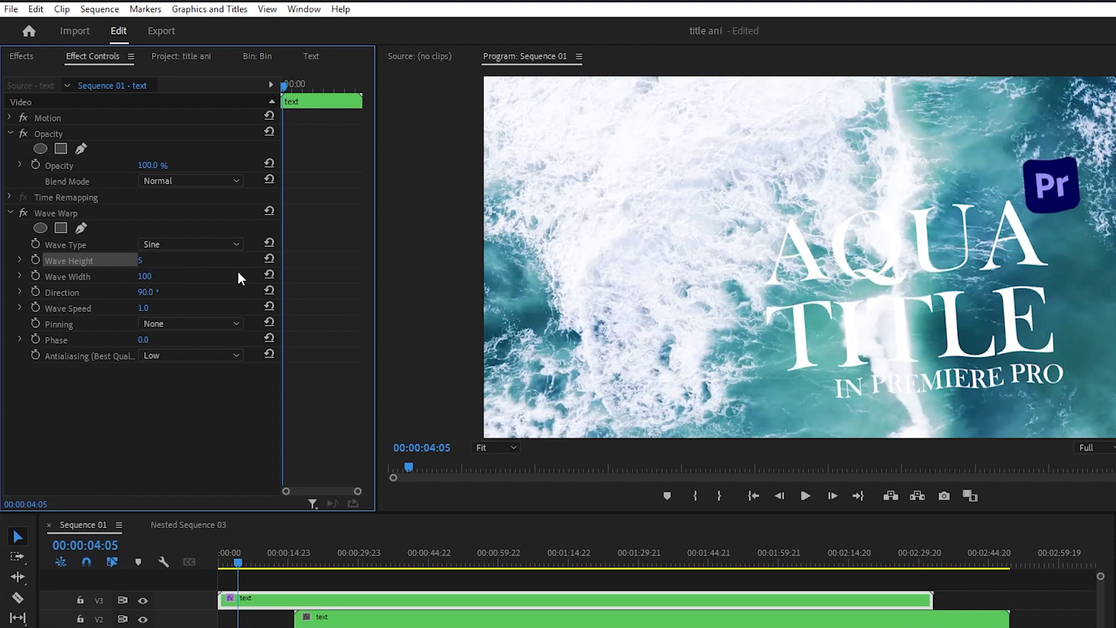
click(145, 294)
text(200)
key(Return)
click(146, 309)
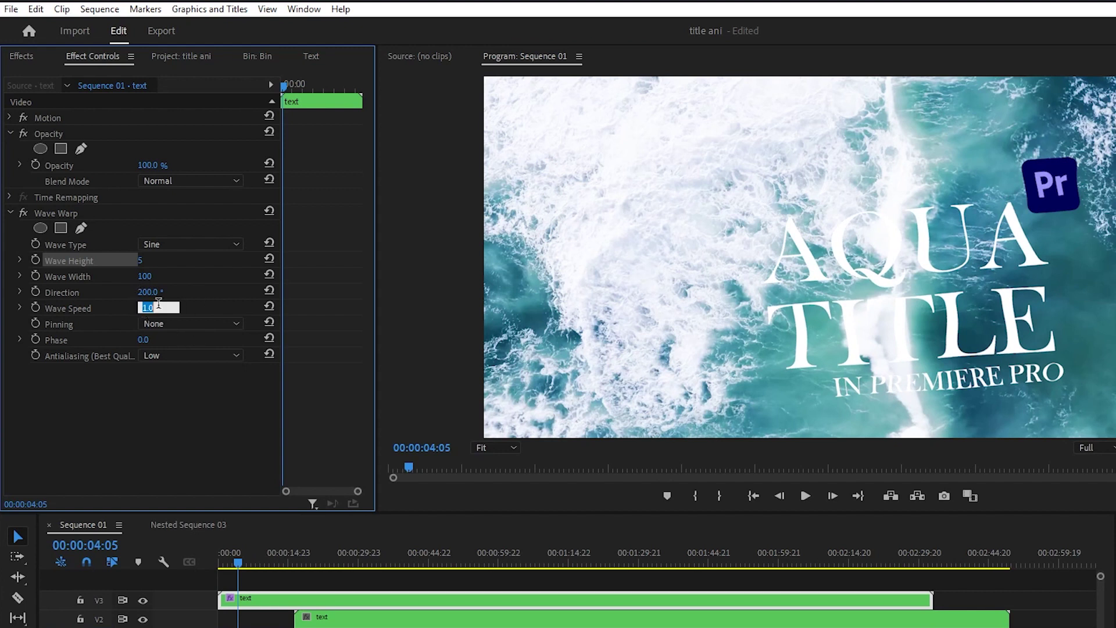
text(0.5)
key(Return)
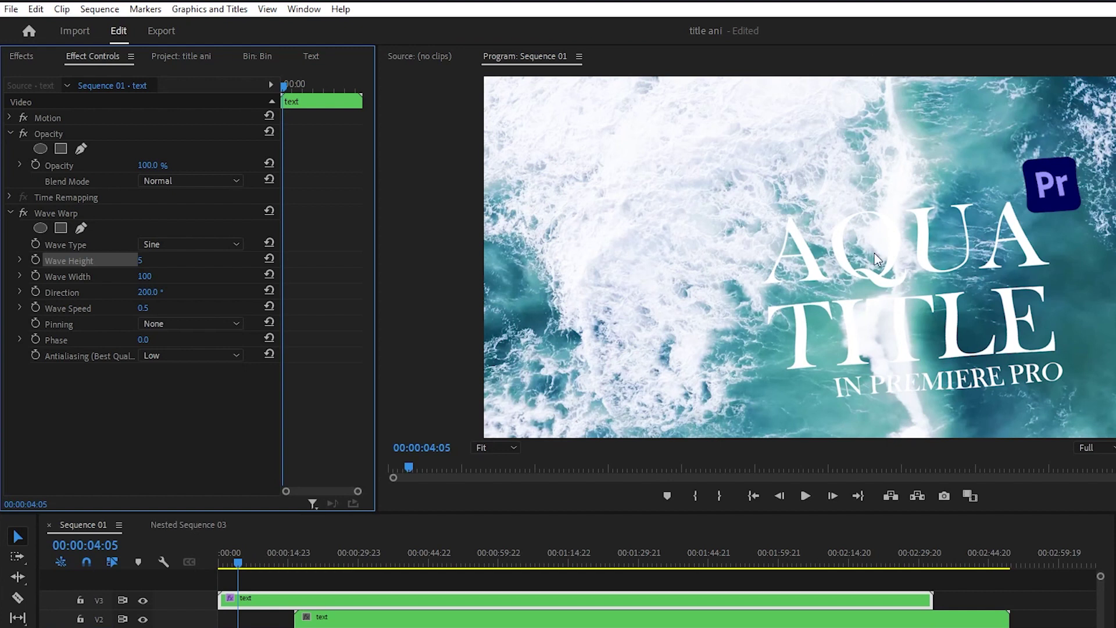
drag(233, 560, 168, 570)
Preview the wavy title, then apply Gaussian Blur to the text clip.
key(space)
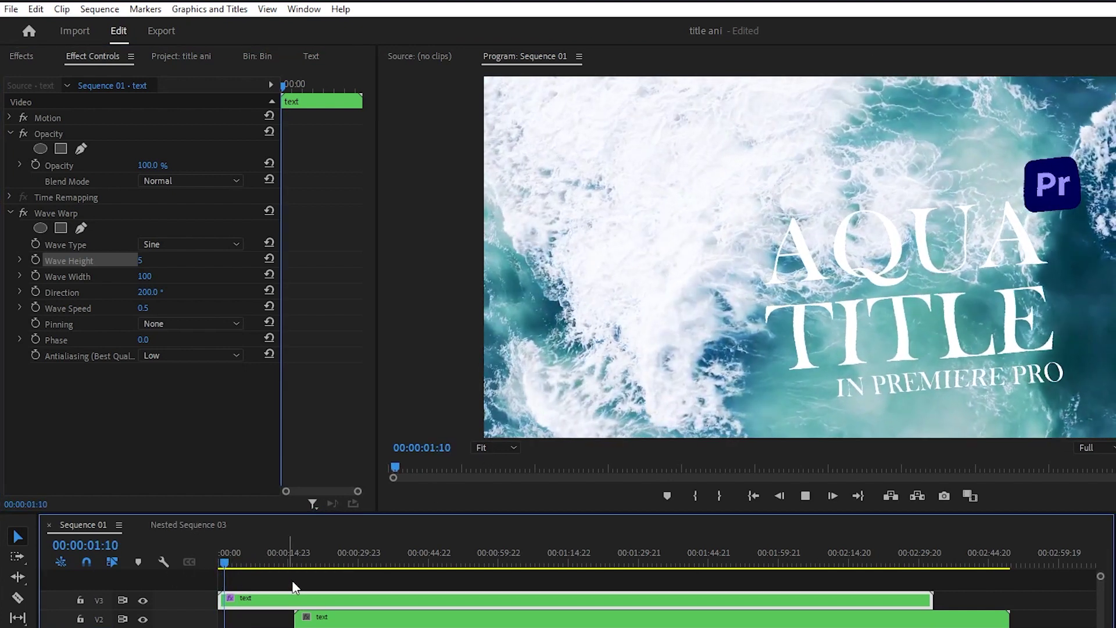
key(space)
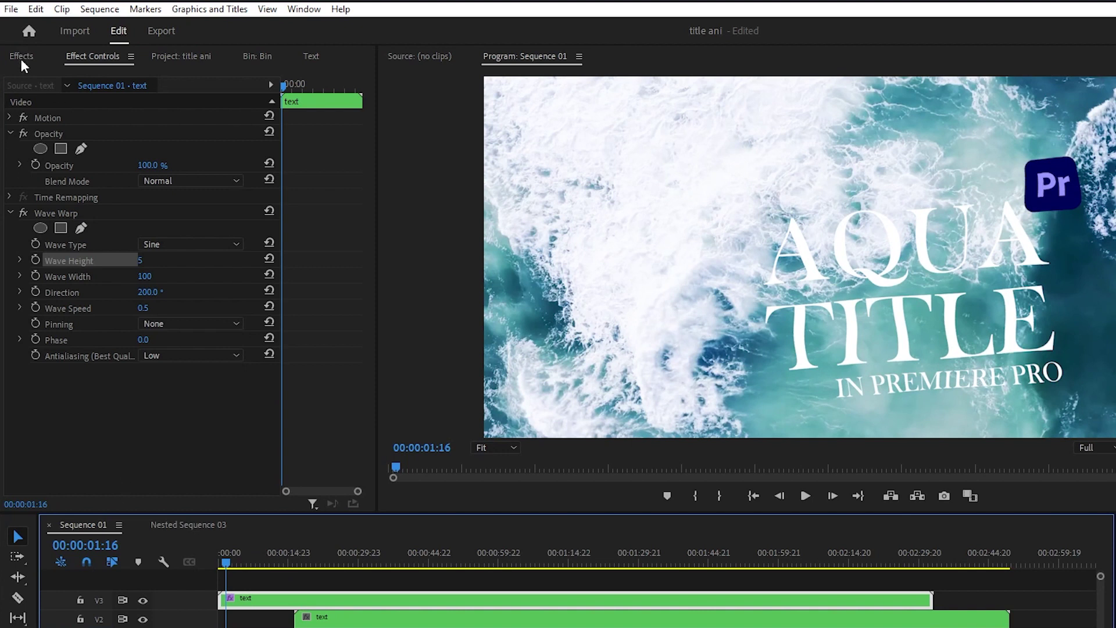
click(21, 57)
click(49, 76)
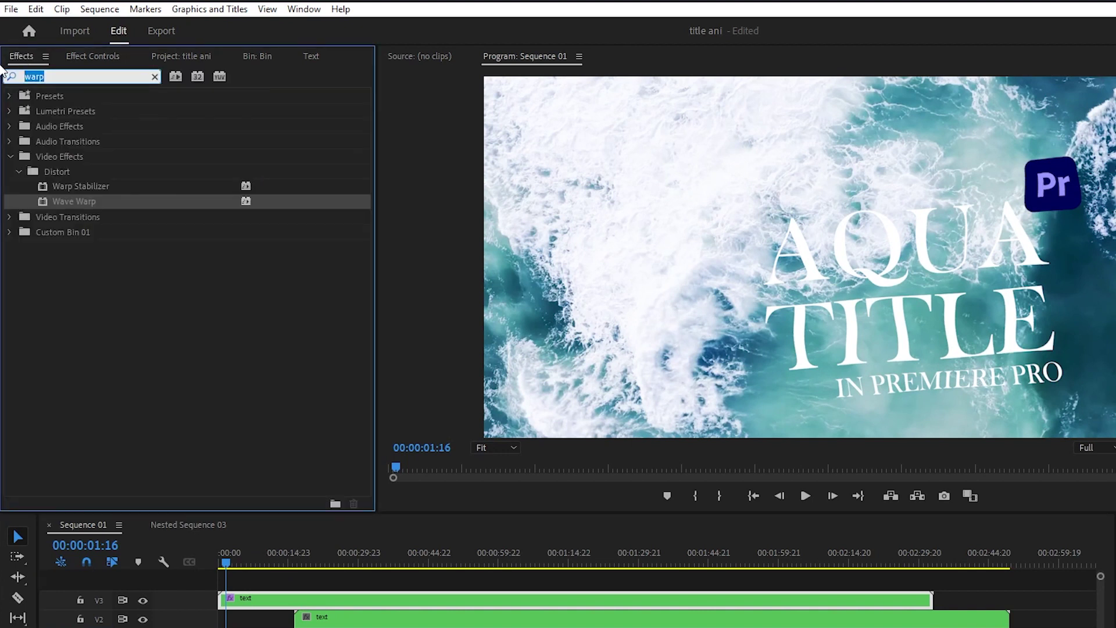
text(blur)
scroll(99, 310, down, 1)
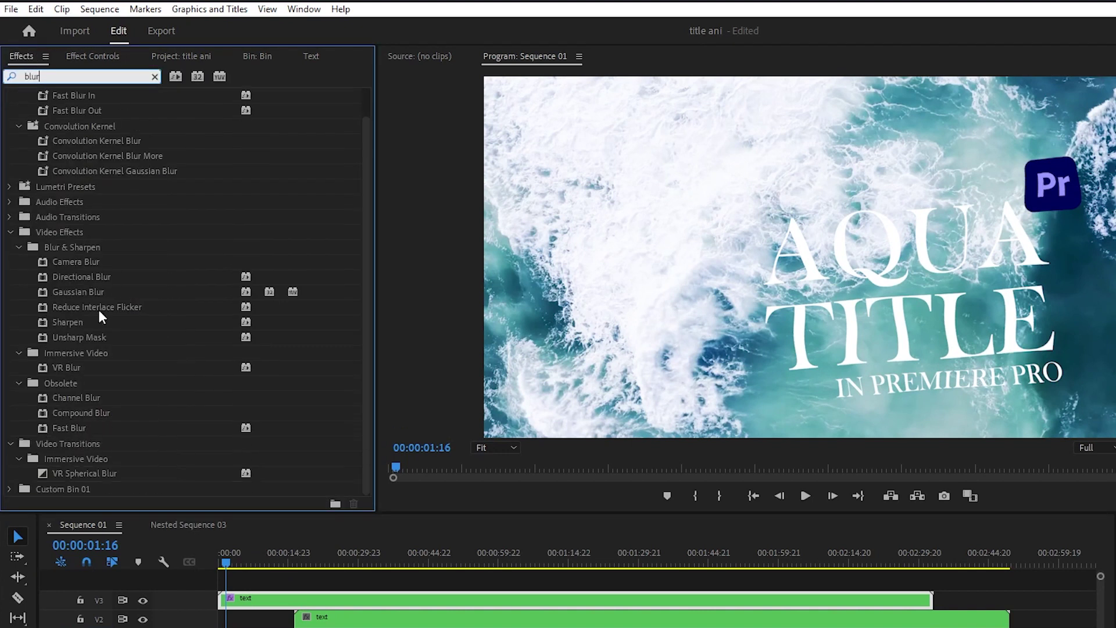
click(71, 292)
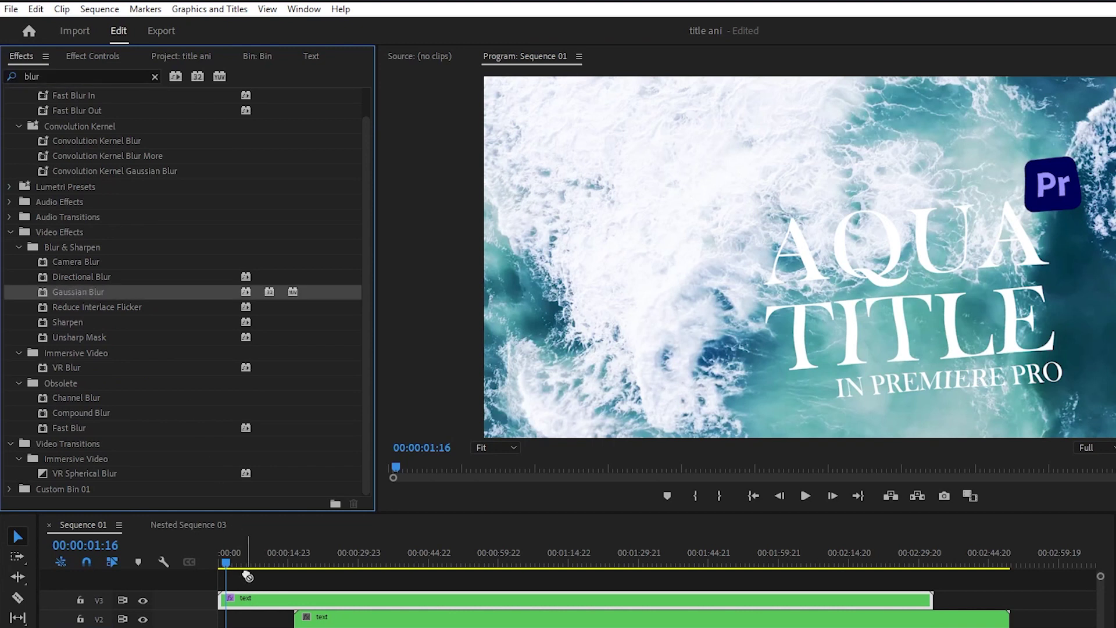
drag(83, 296, 250, 600)
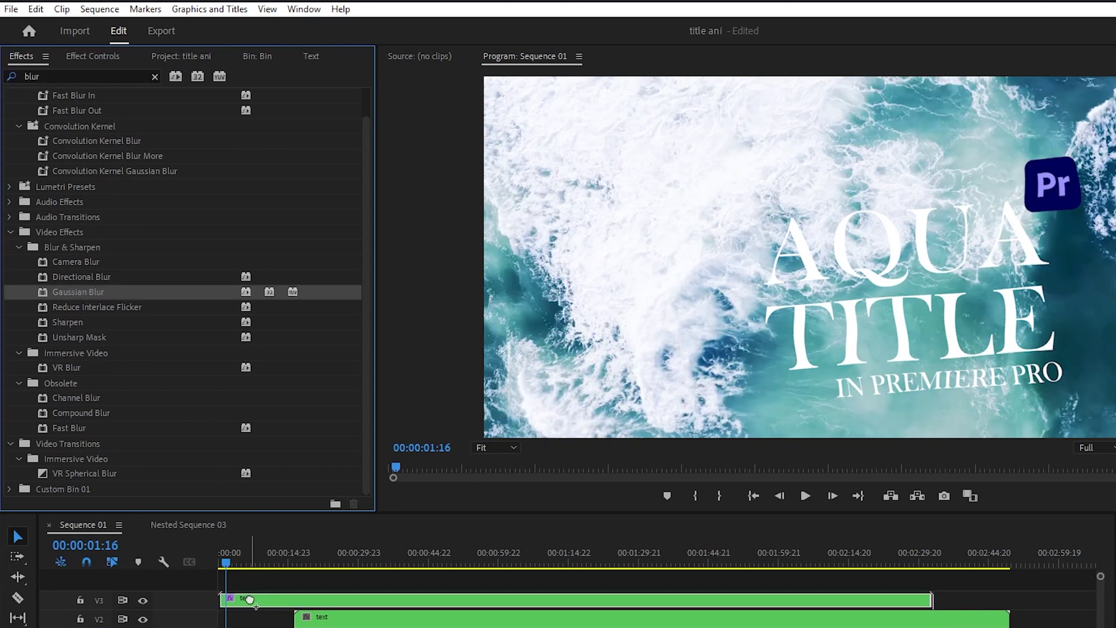
Set the Gaussian Blur blurriness to 20.
click(92, 56)
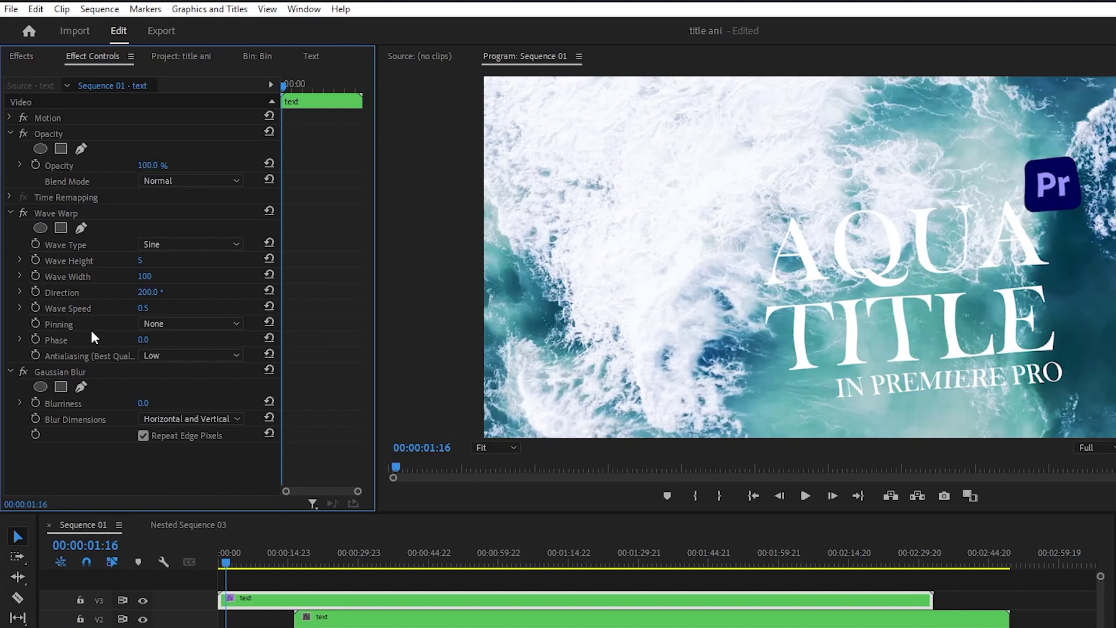
click(143, 403)
text(20)
key(Return)
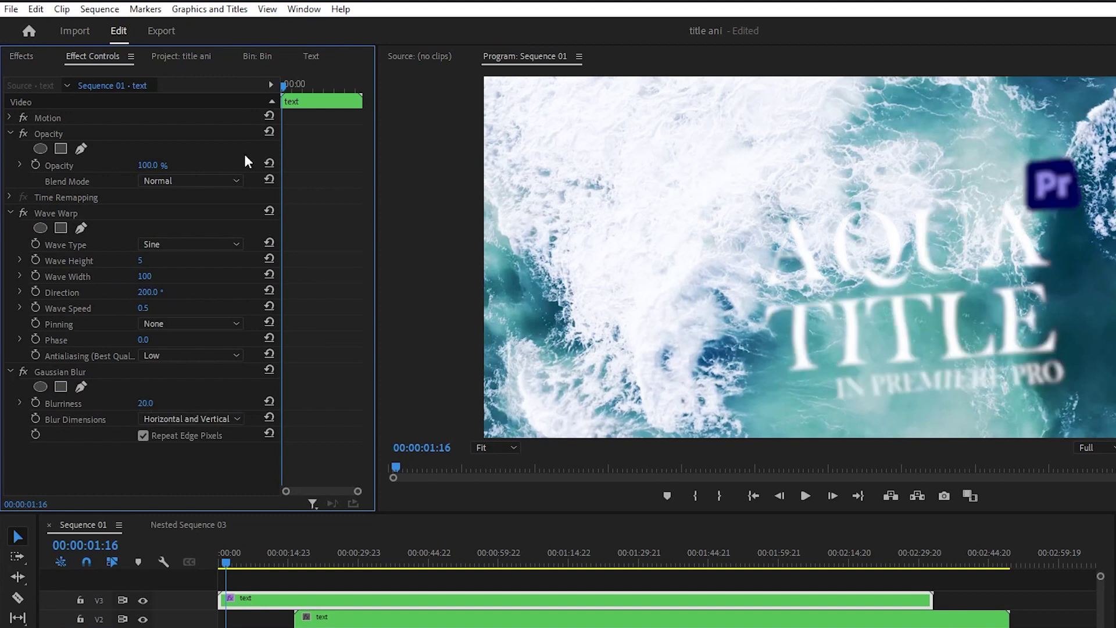
click(26, 52)
Apply the Drop Shadow effect to the title clip.
click(6, 77)
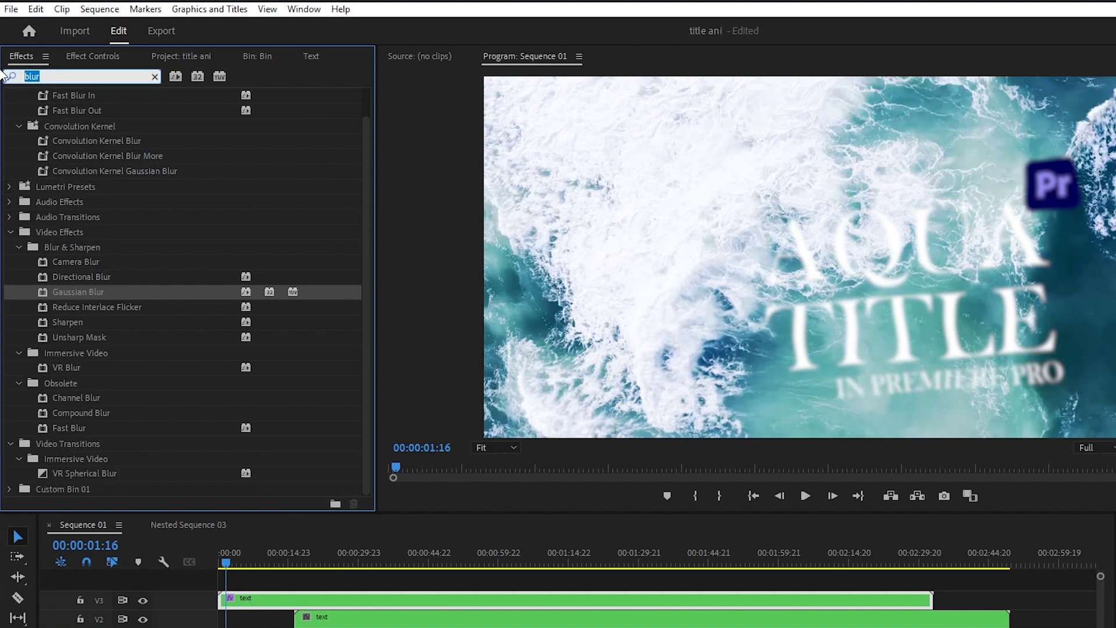
text(drop)
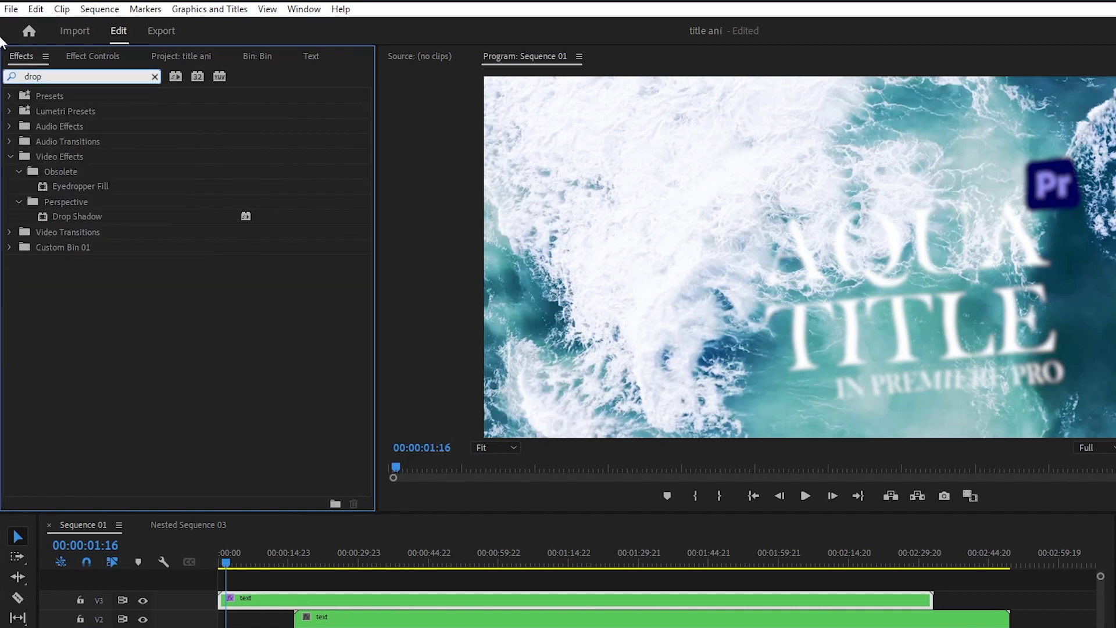
click(82, 219)
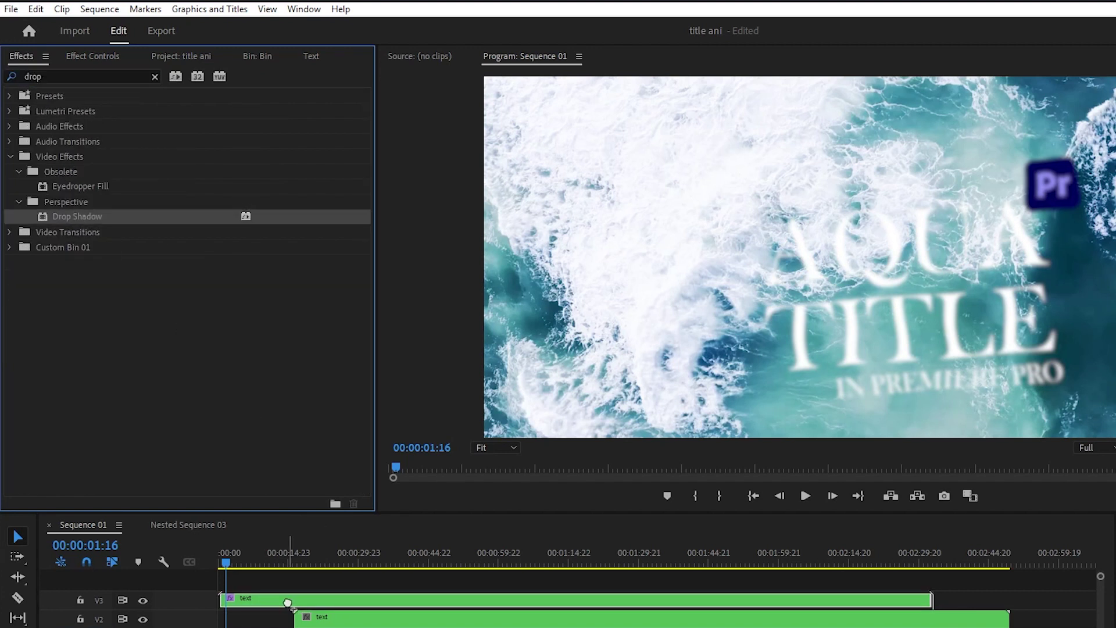
drag(81, 217, 290, 599)
click(93, 55)
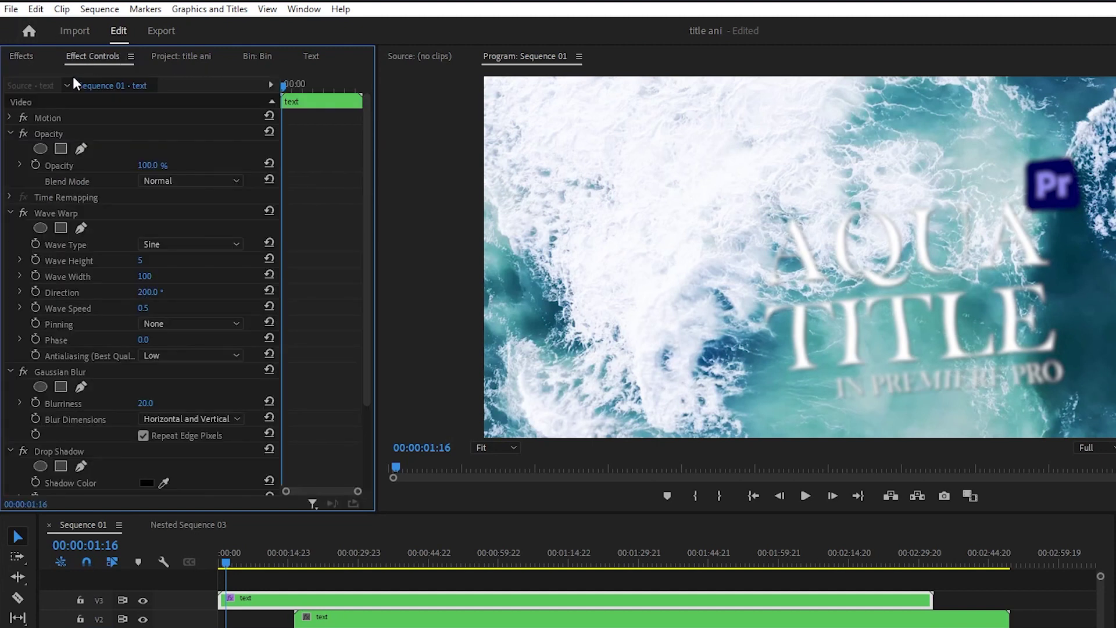
scroll(311, 330, down, 5)
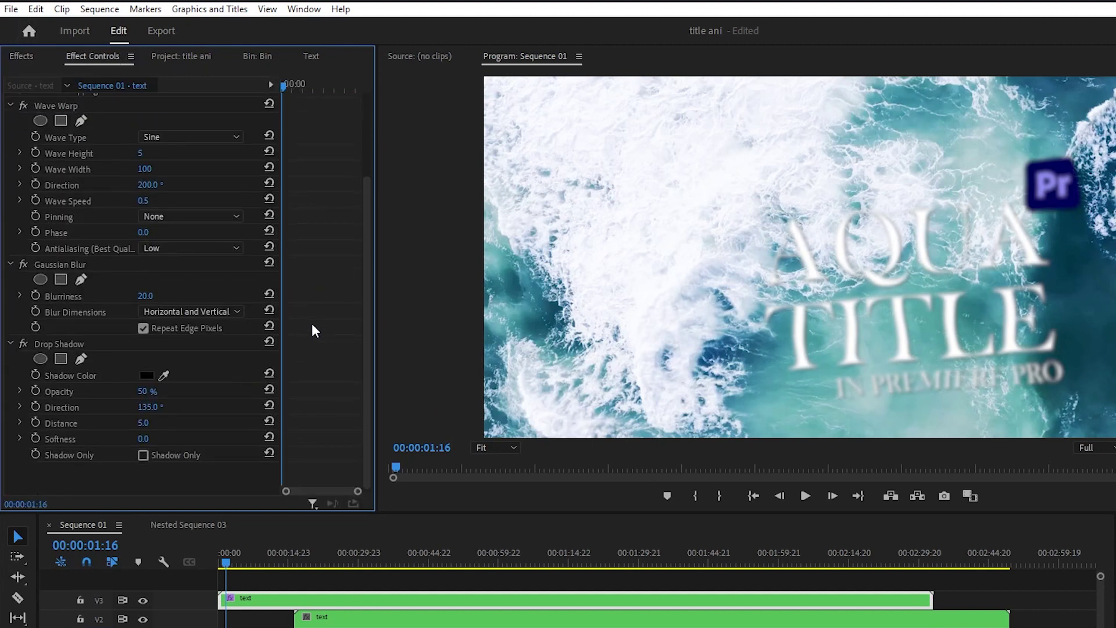
Set the drop shadow to opacity 100%, distance 30 and softness 28.
click(149, 392)
text(100)
key(Return)
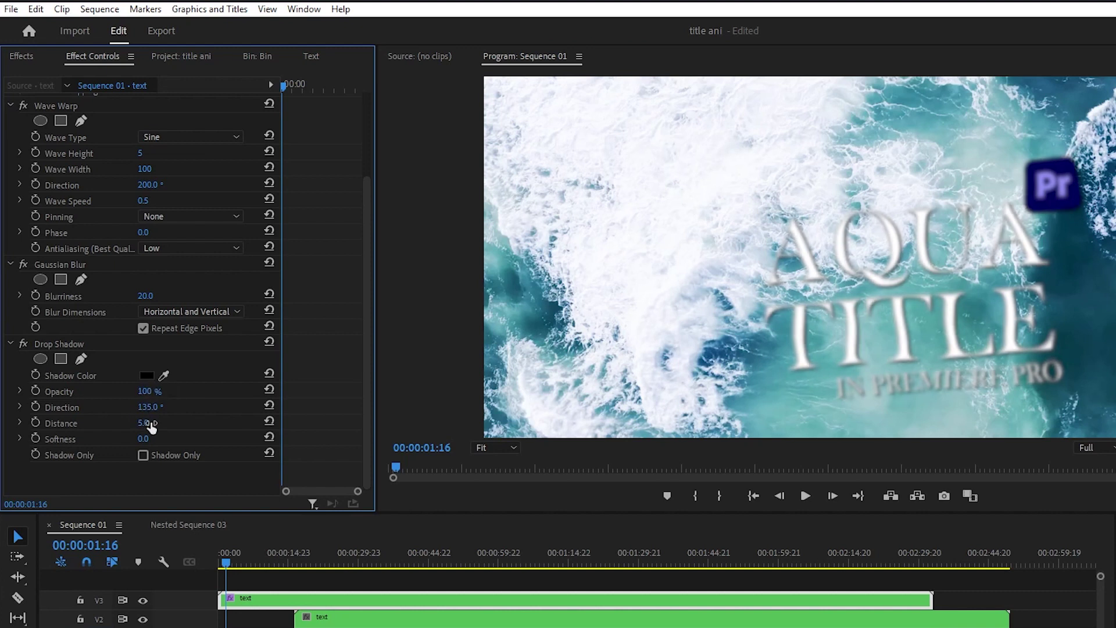
click(145, 423)
text(30)
key(Return)
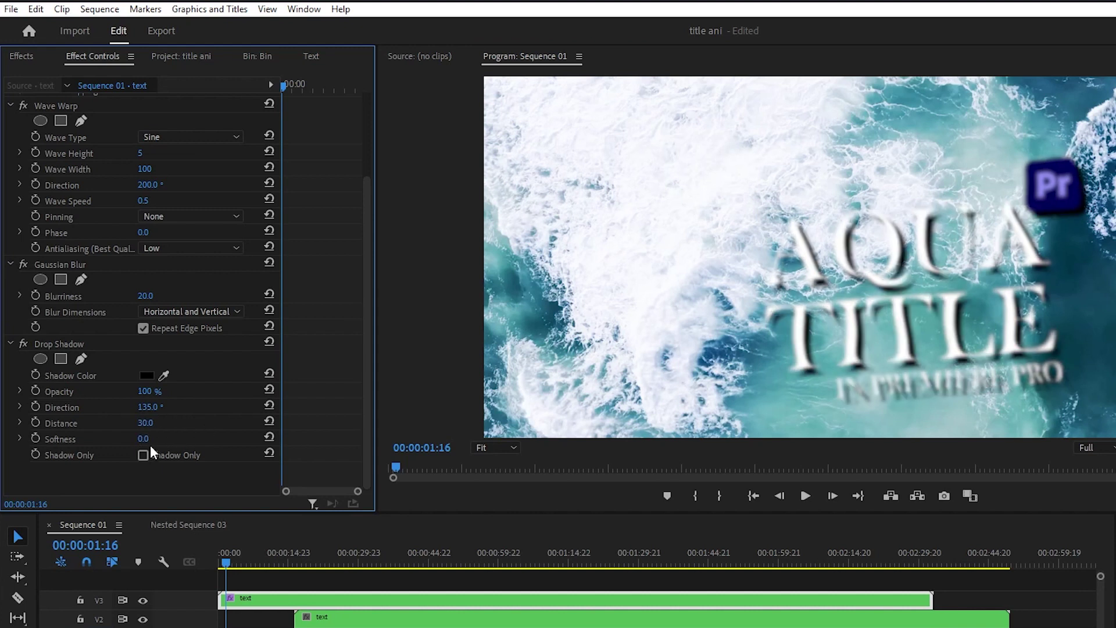
click(141, 438)
text(2)
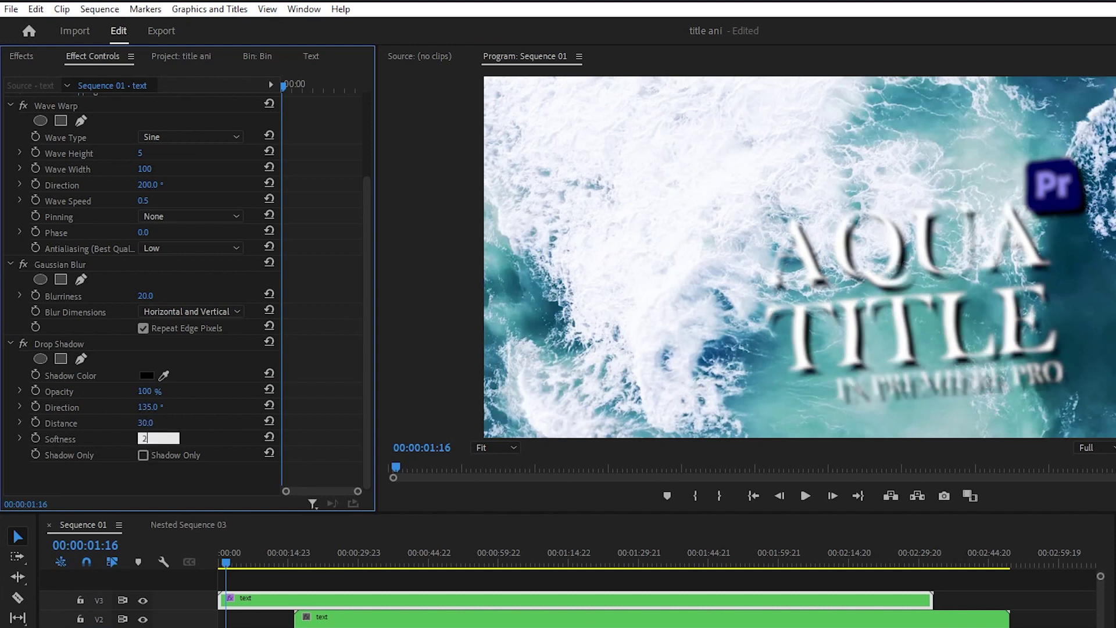
text(8)
key(Return)
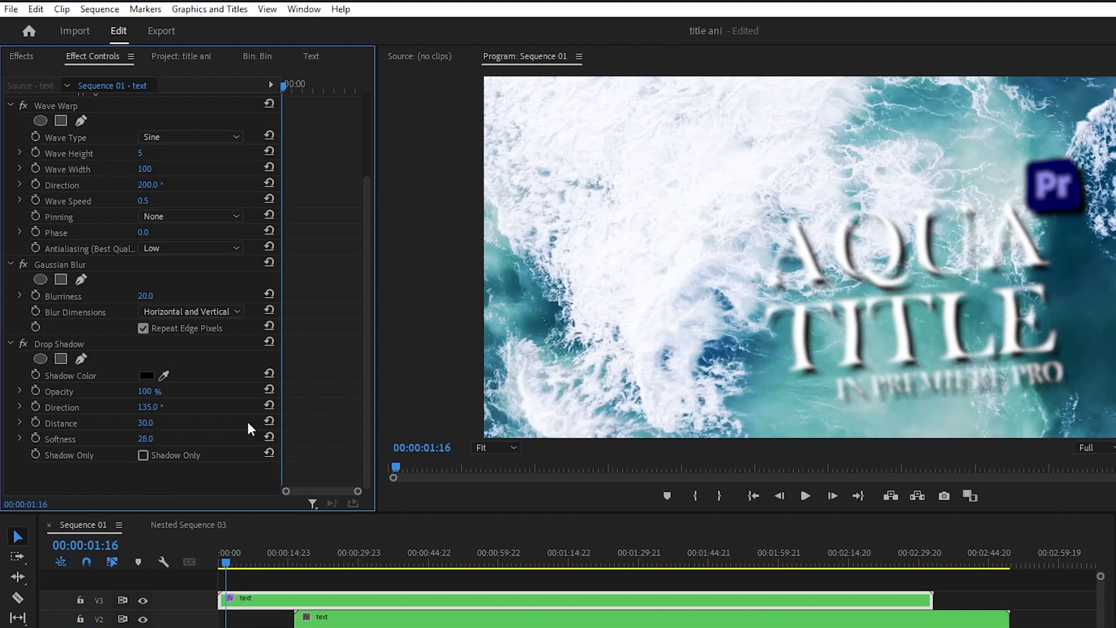
scroll(335, 233, up, 3)
click(150, 166)
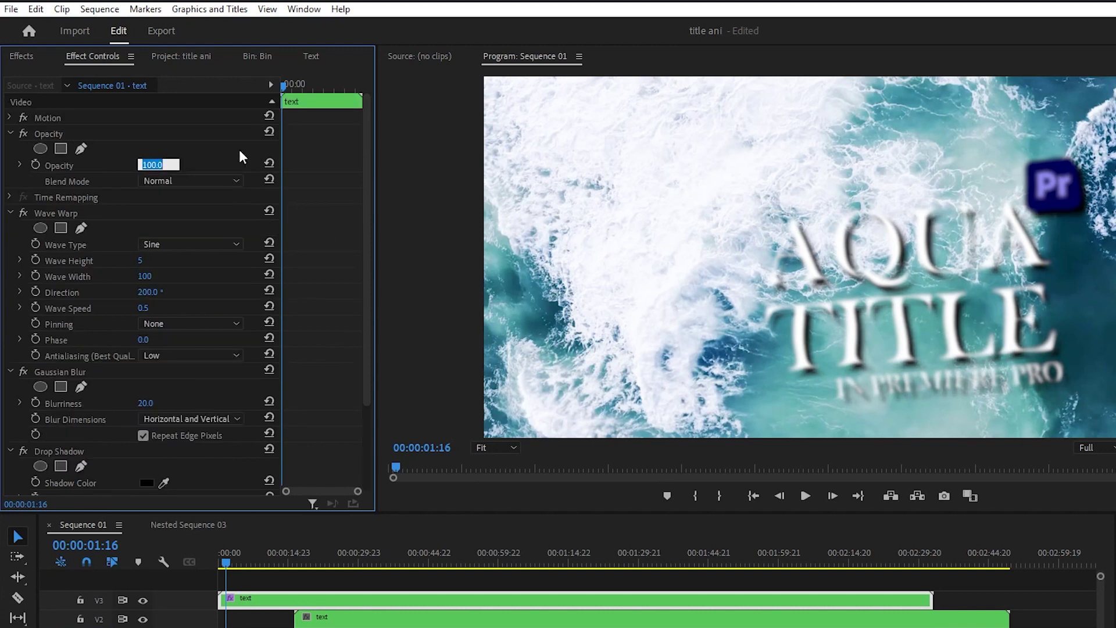
text(40)
Set the title clip to 40% opacity with the Overlay blend mode.
key(Return)
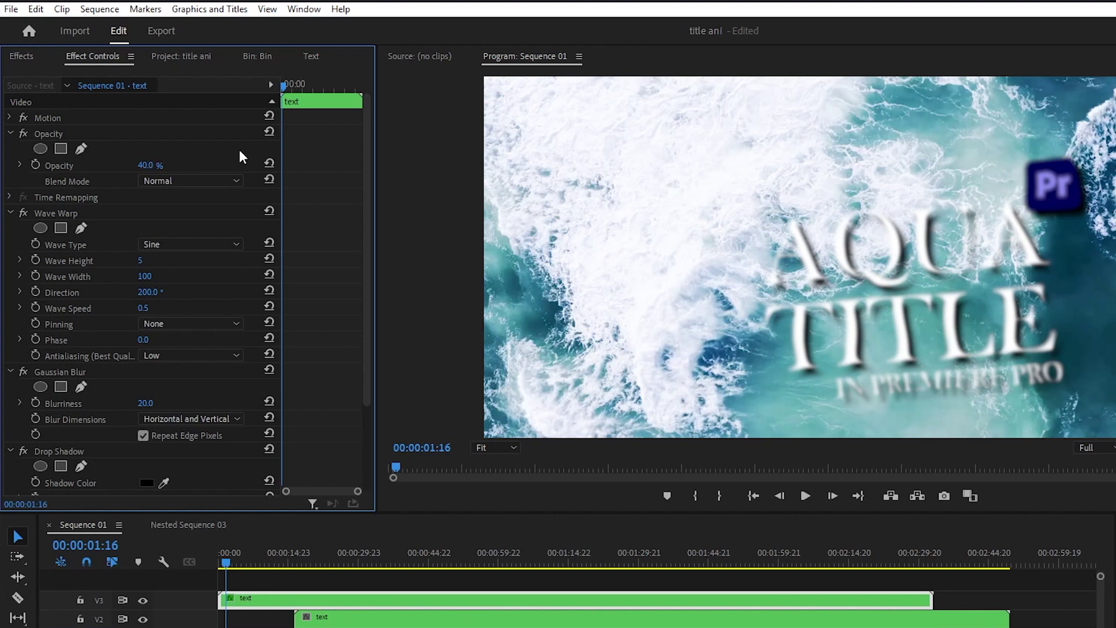
click(172, 181)
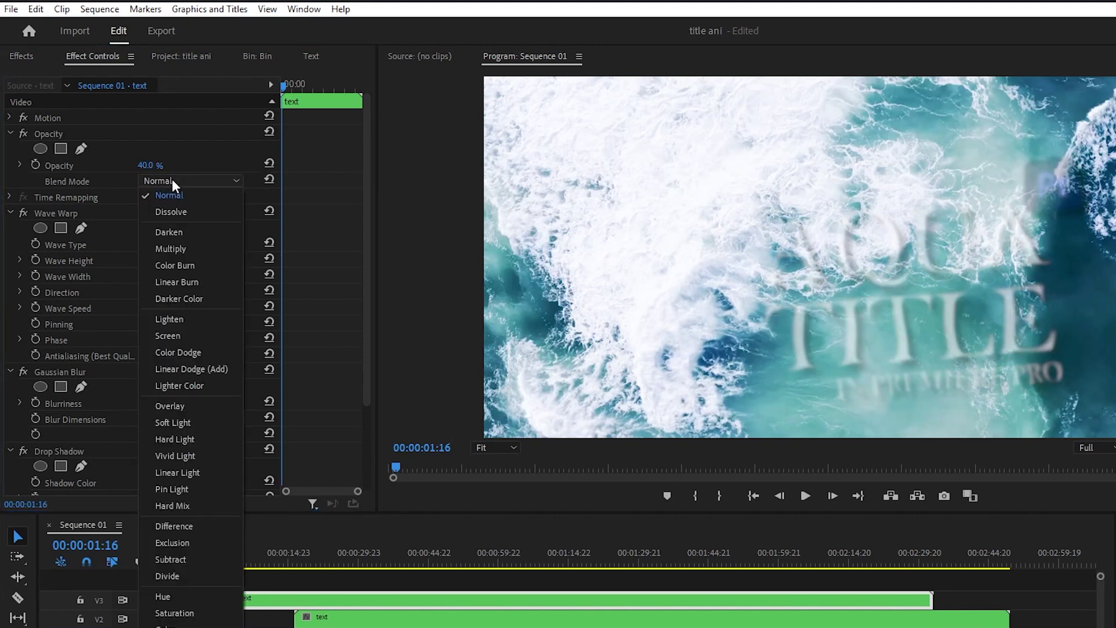
click(192, 407)
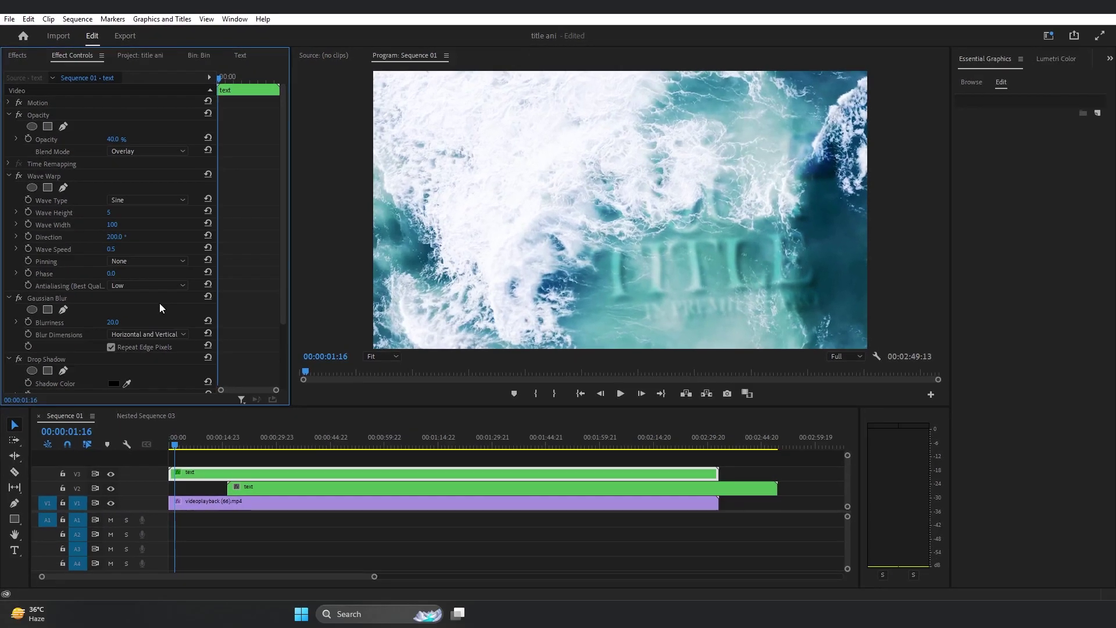
Preview from the start, then align the V2 text clip to 00:00:00:00.
drag(177, 444, 164, 442)
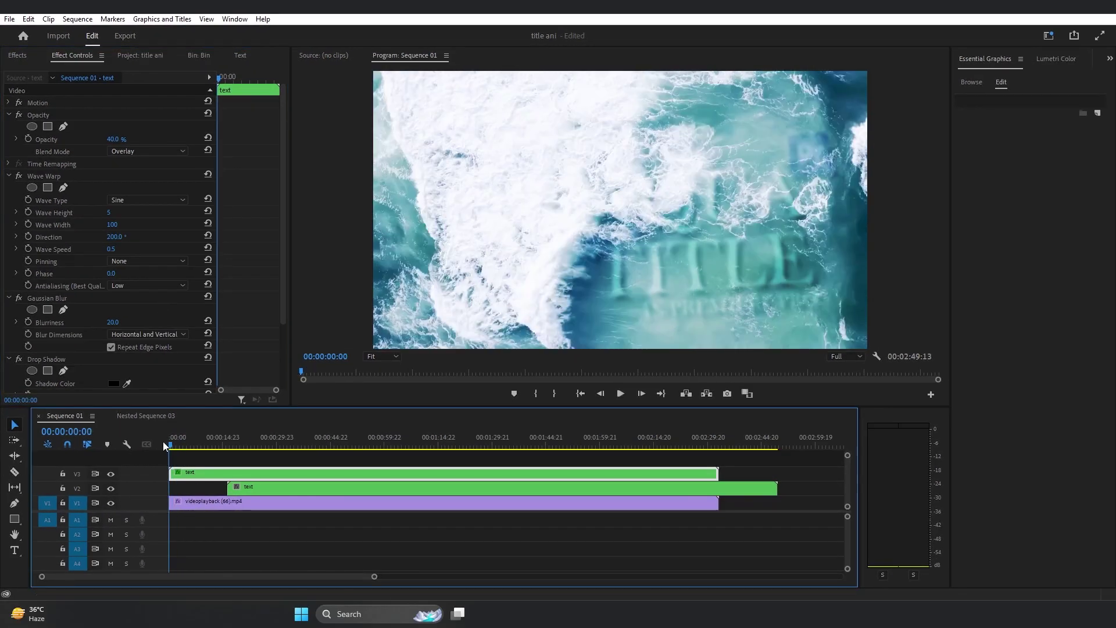
key(space)
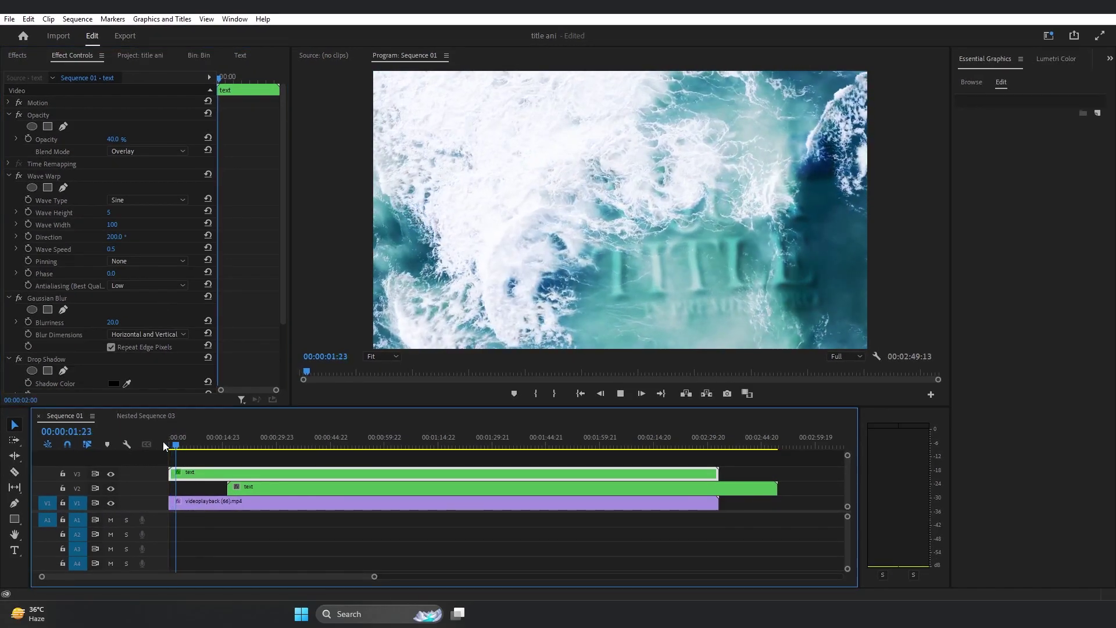
click(236, 495)
drag(258, 487, 203, 493)
drag(193, 492, 198, 488)
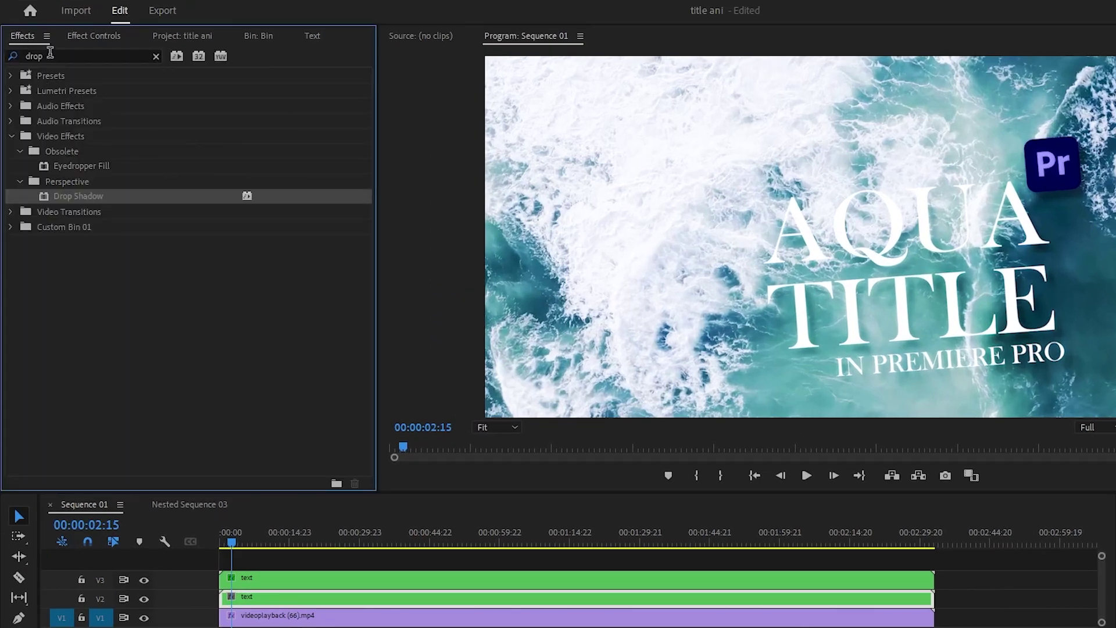
Apply Fast Blur to the V2 text clip with blurriness 100.
double_click(50, 55)
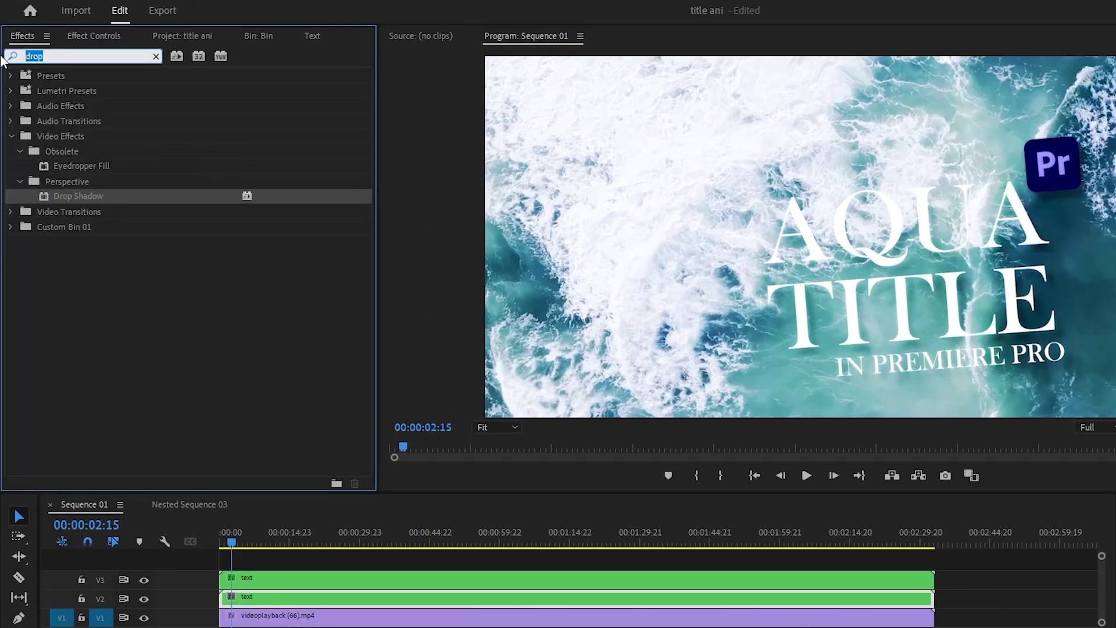
text(fast)
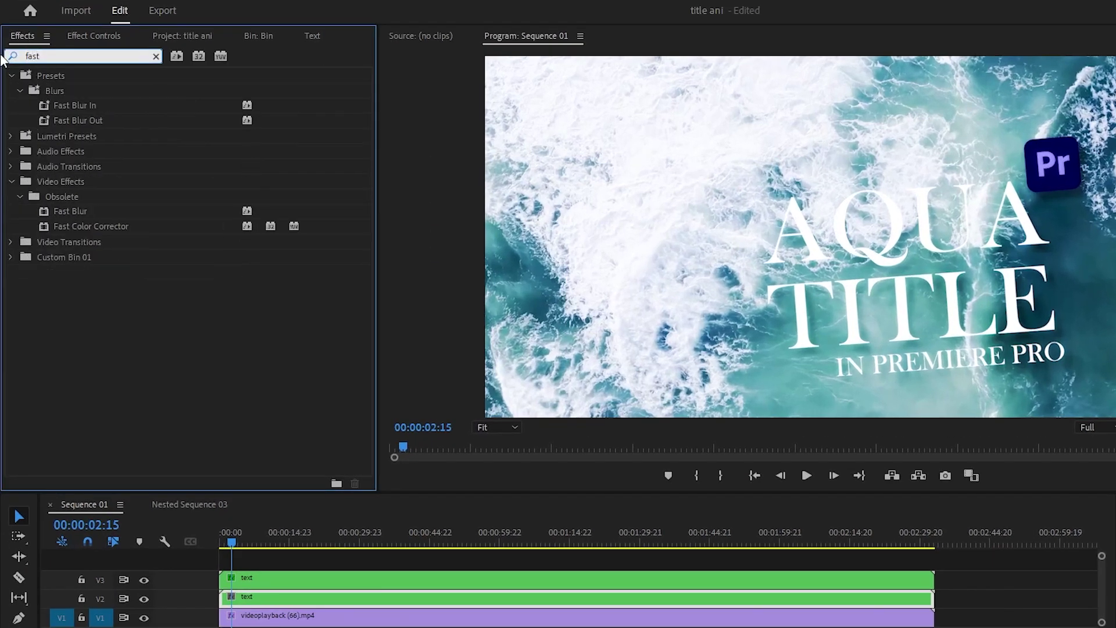
drag(79, 216, 288, 598)
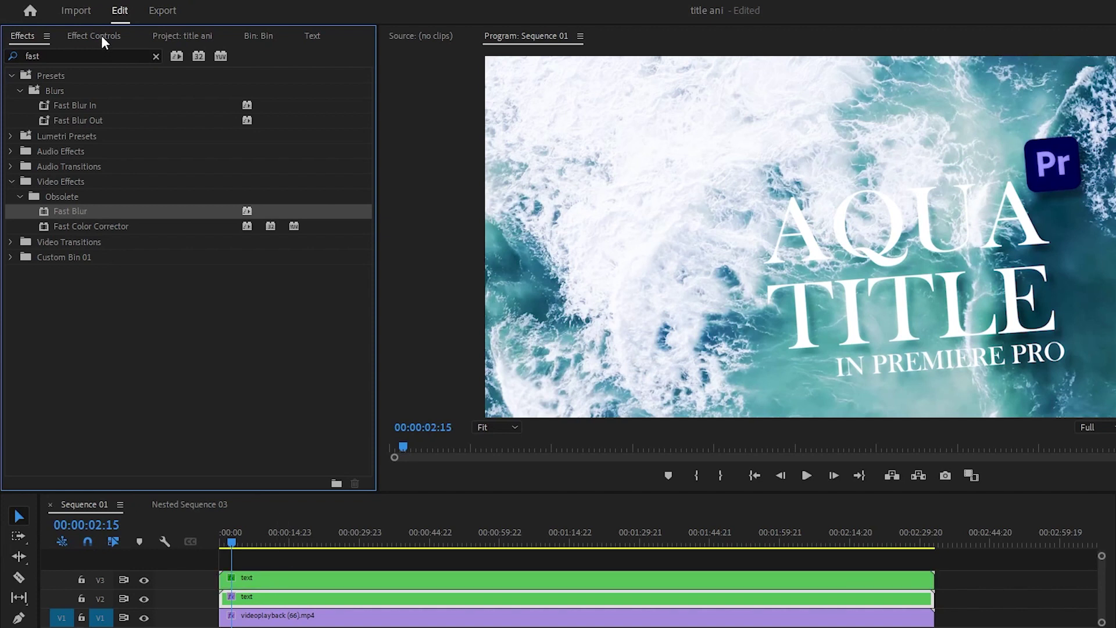
click(101, 38)
text(100)
key(Return)
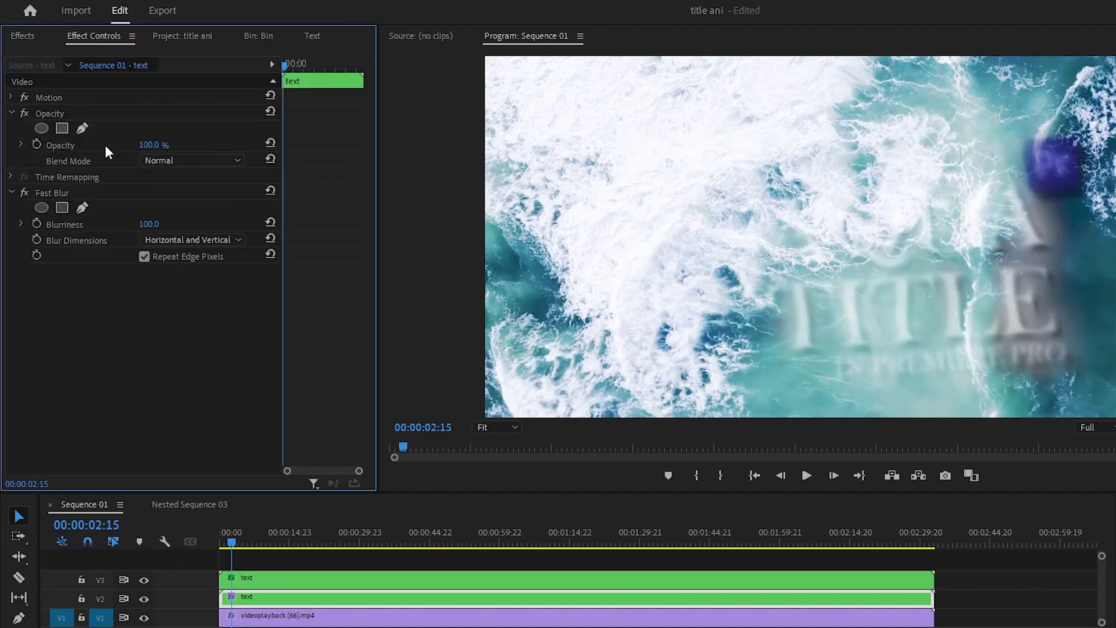
Blend the blurred copy with Overlay, then toggle V2 track output to compare.
click(188, 162)
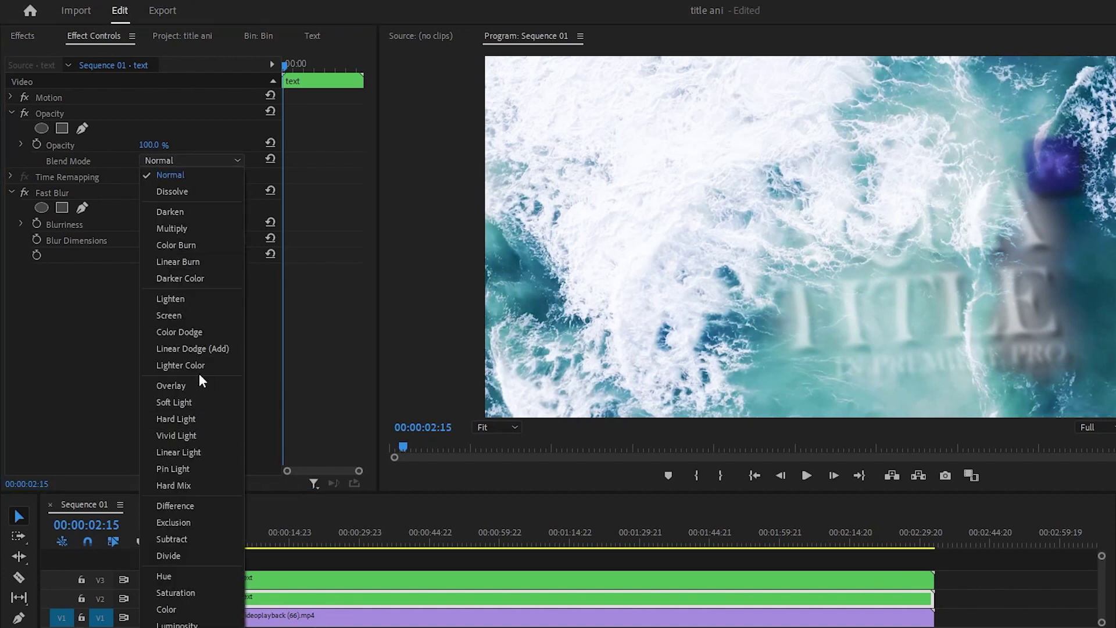
click(195, 387)
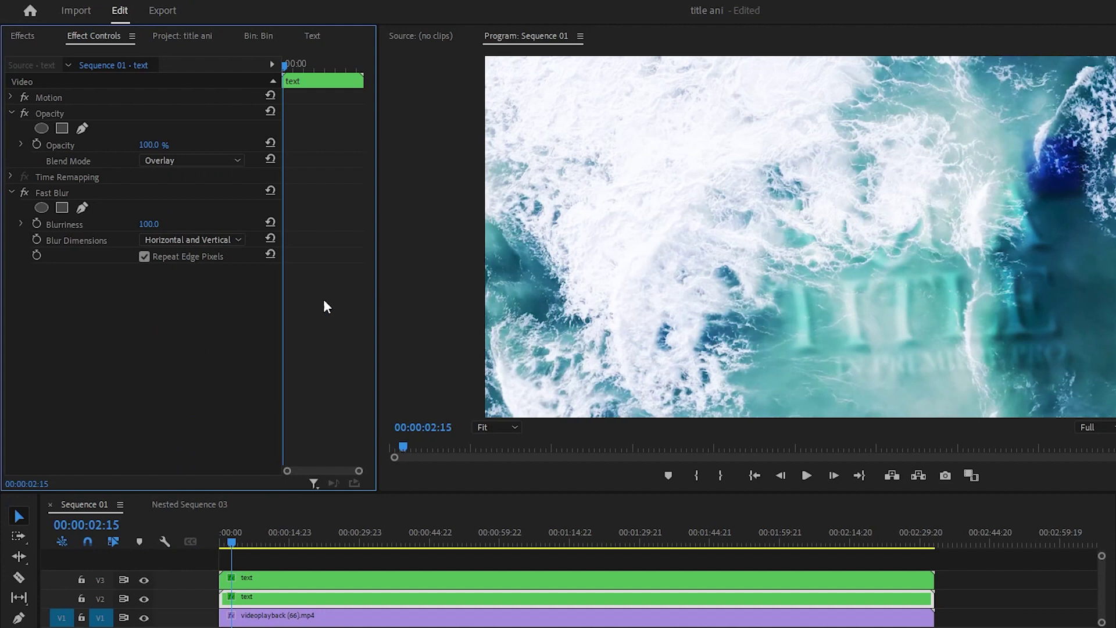
click(252, 601)
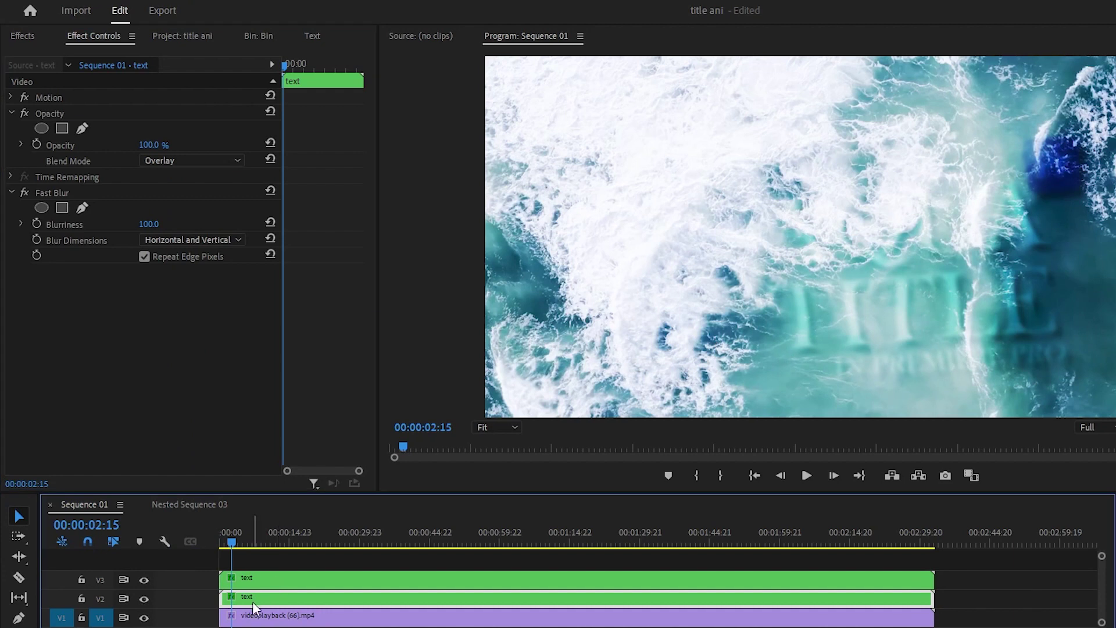
click(144, 599)
click(143, 598)
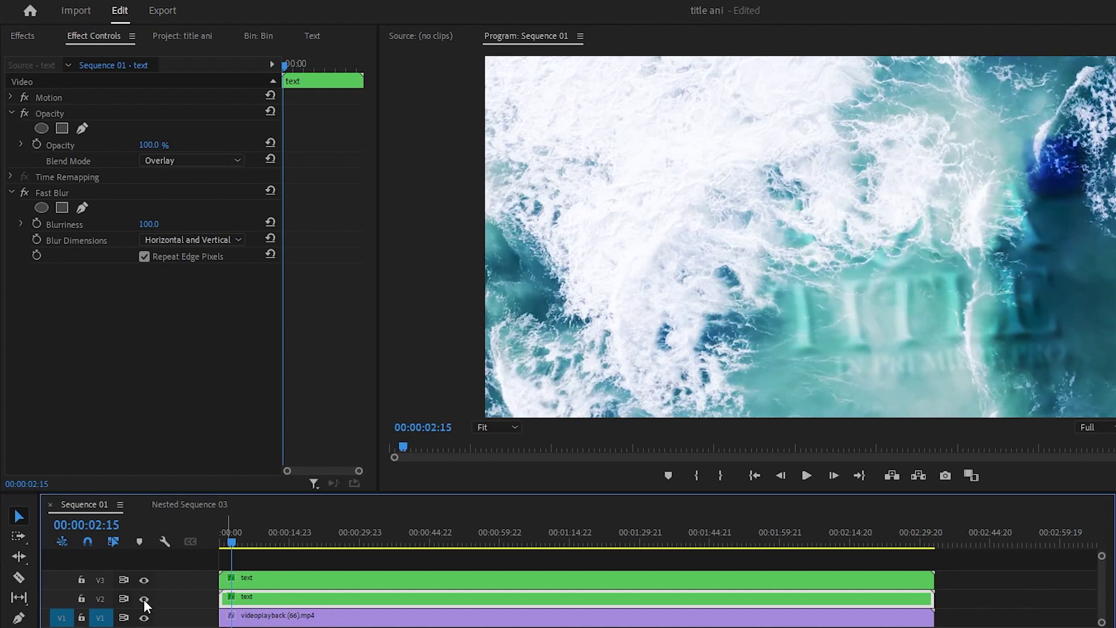